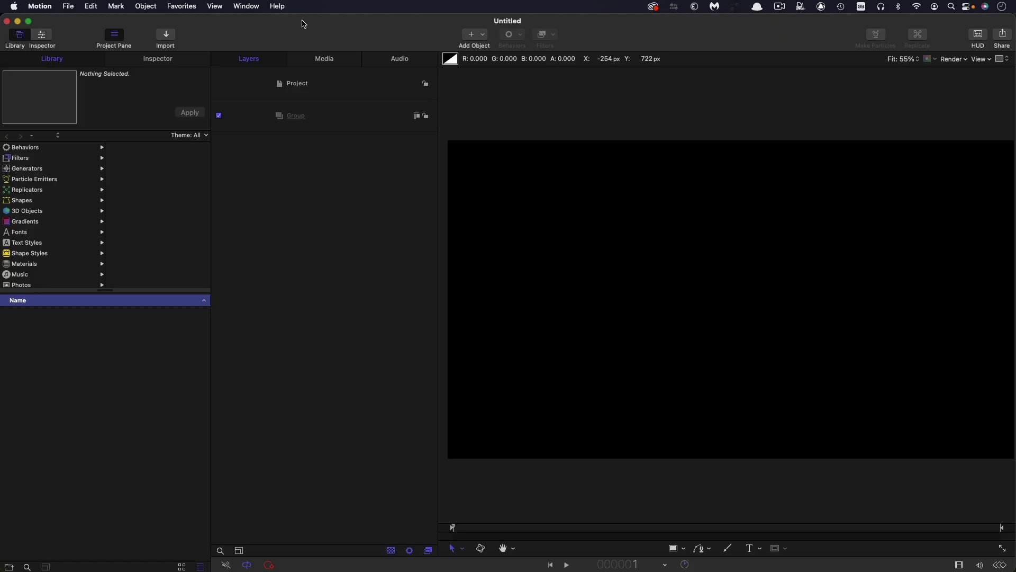
With the Group selected, pick SubFloor.jpg and Floor.png from Assets for import
key("super+j")
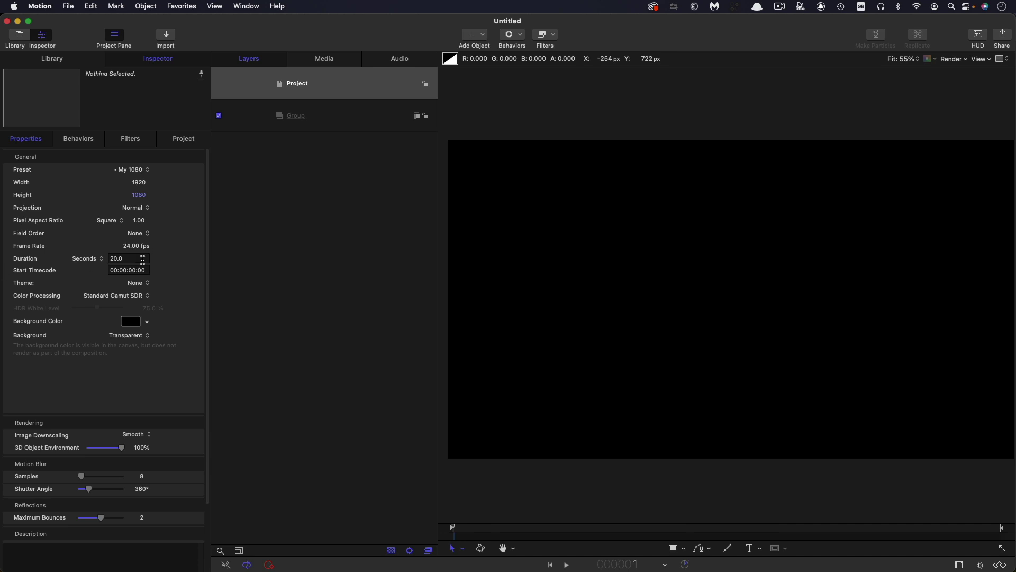
left_click(345, 116)
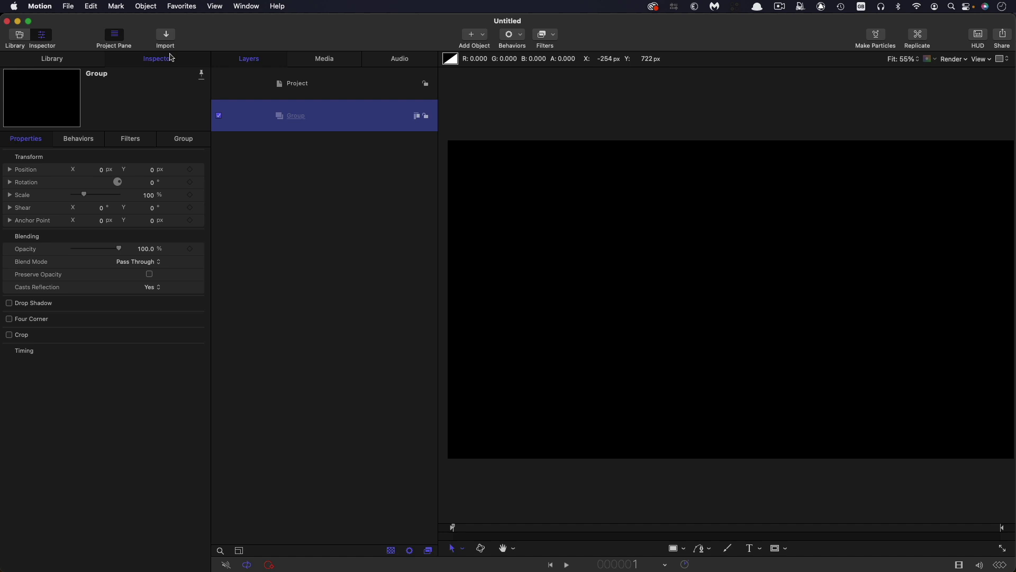
left_click(166, 36)
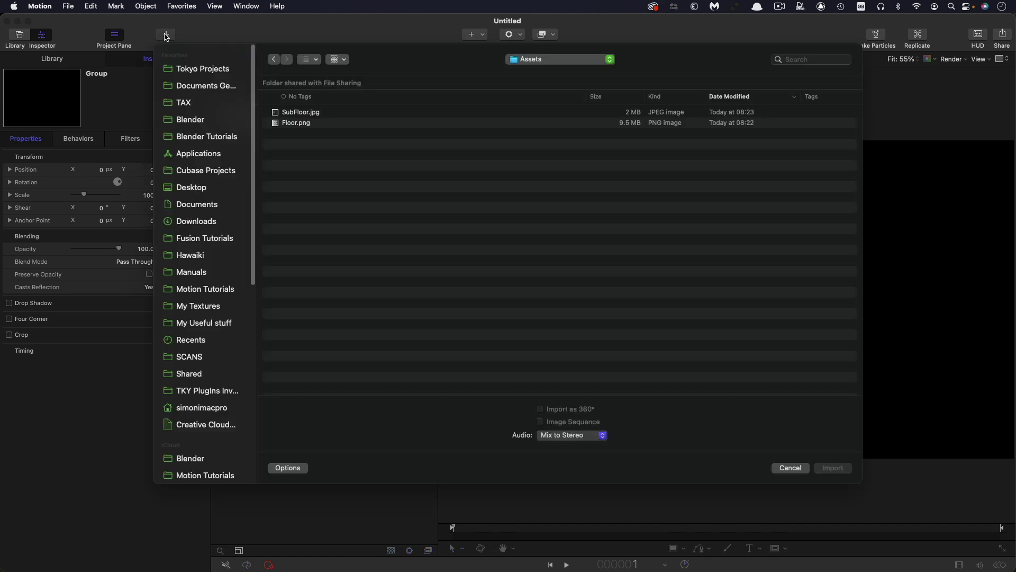
left_click(304, 113)
left_click(303, 123, "shift")
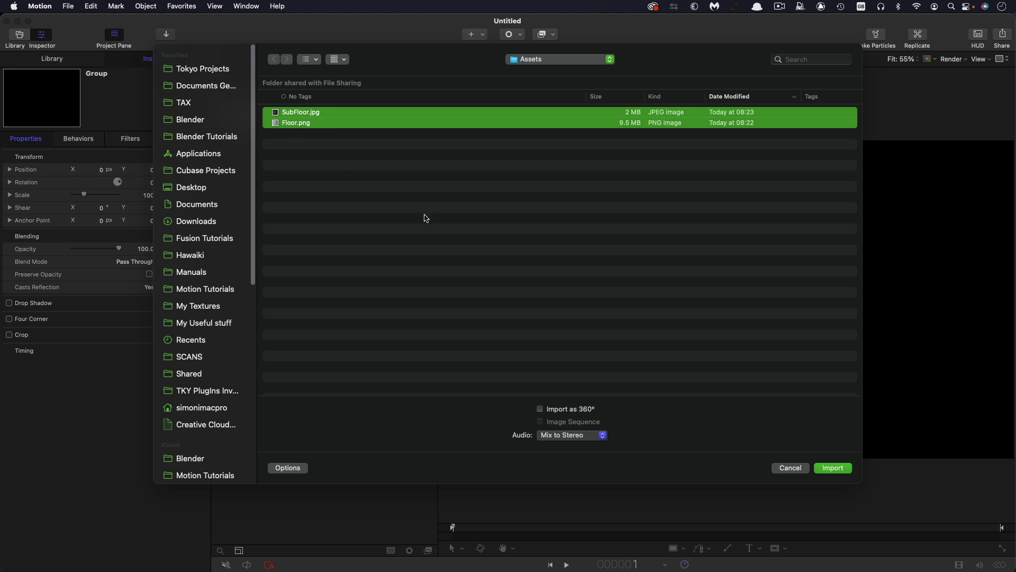
left_click(837, 469)
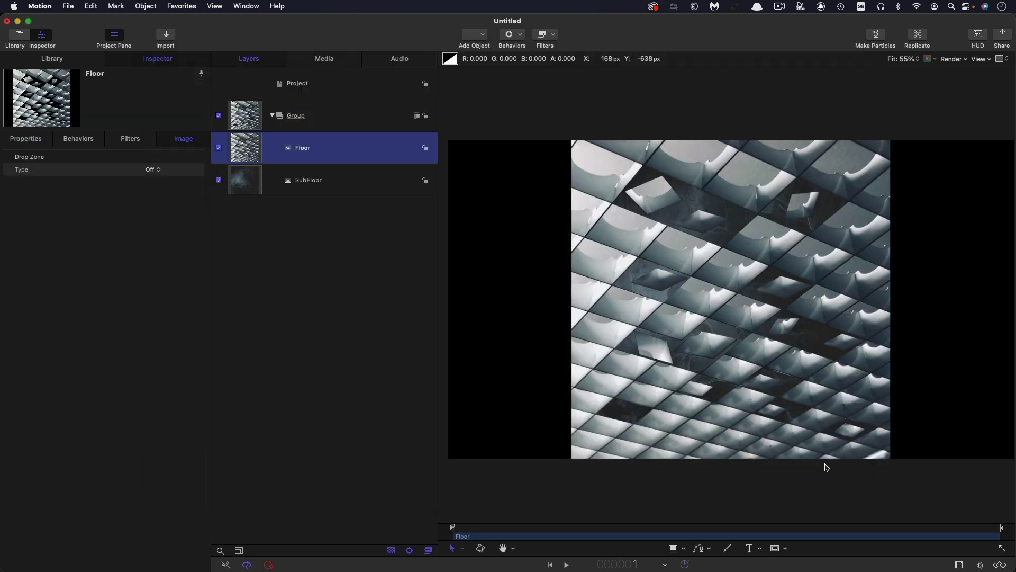
left_click(252, 120)
left_click(247, 185)
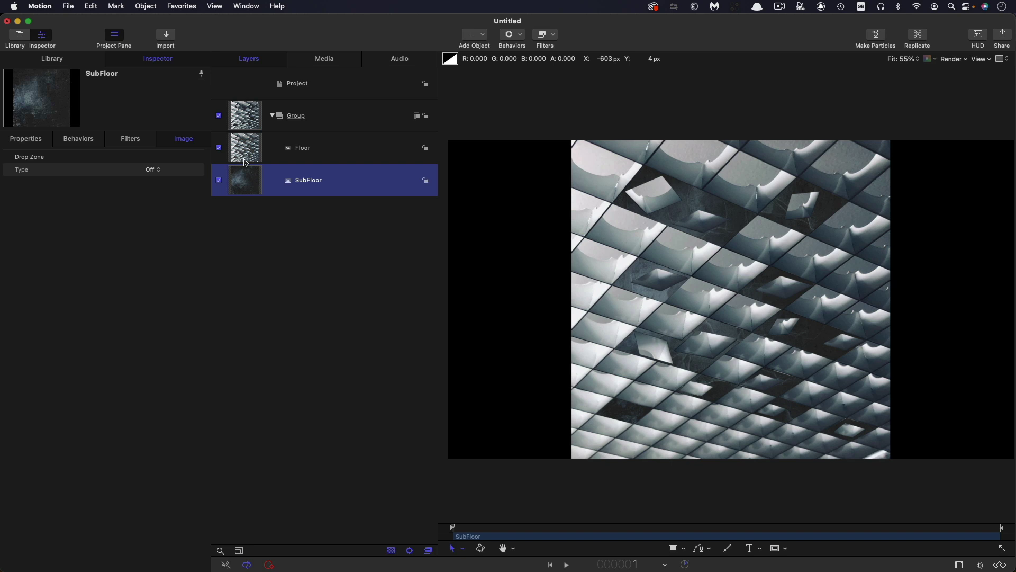
left_click(247, 160)
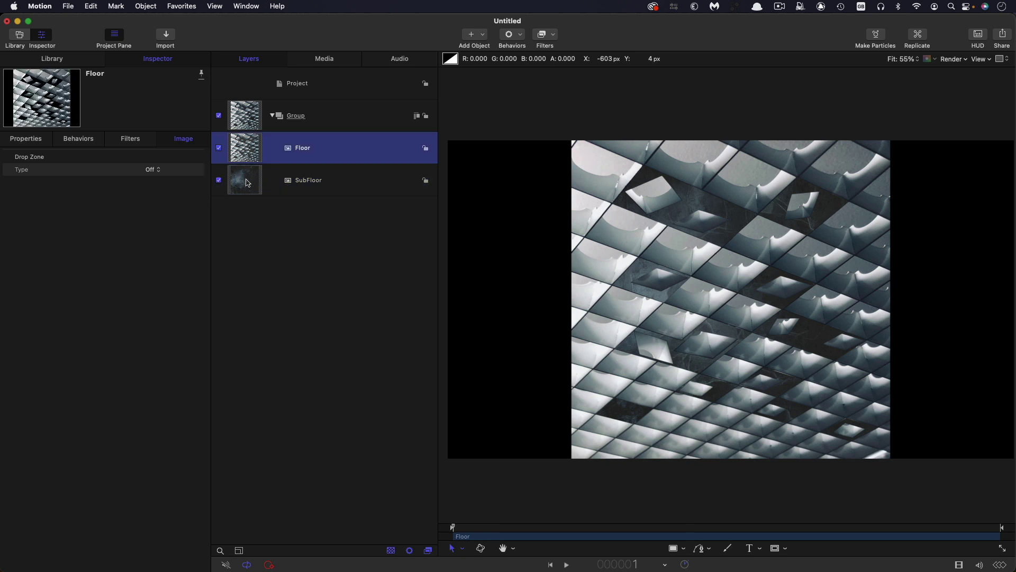
left_click(218, 148)
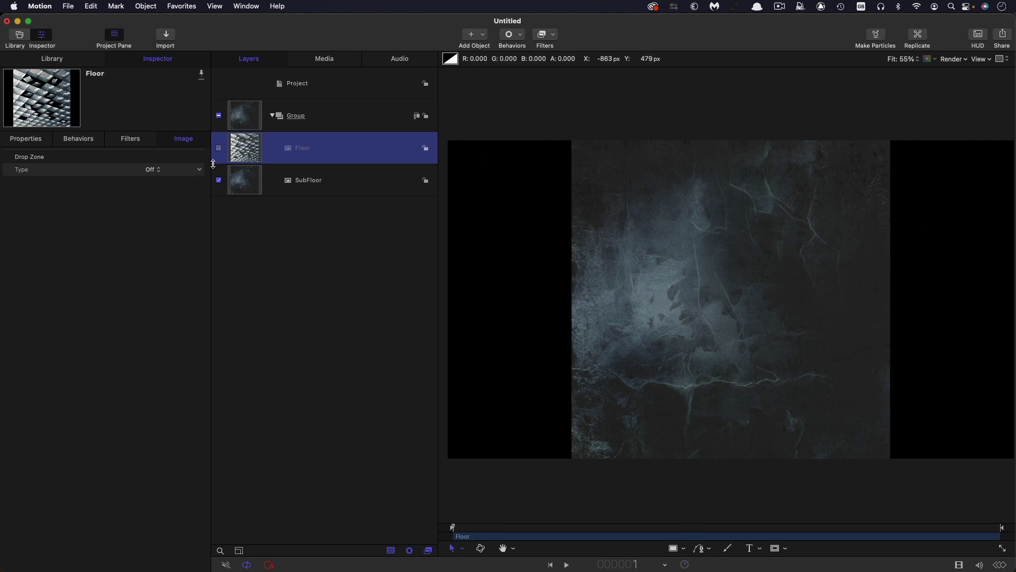
left_click(219, 181)
left_click(219, 150)
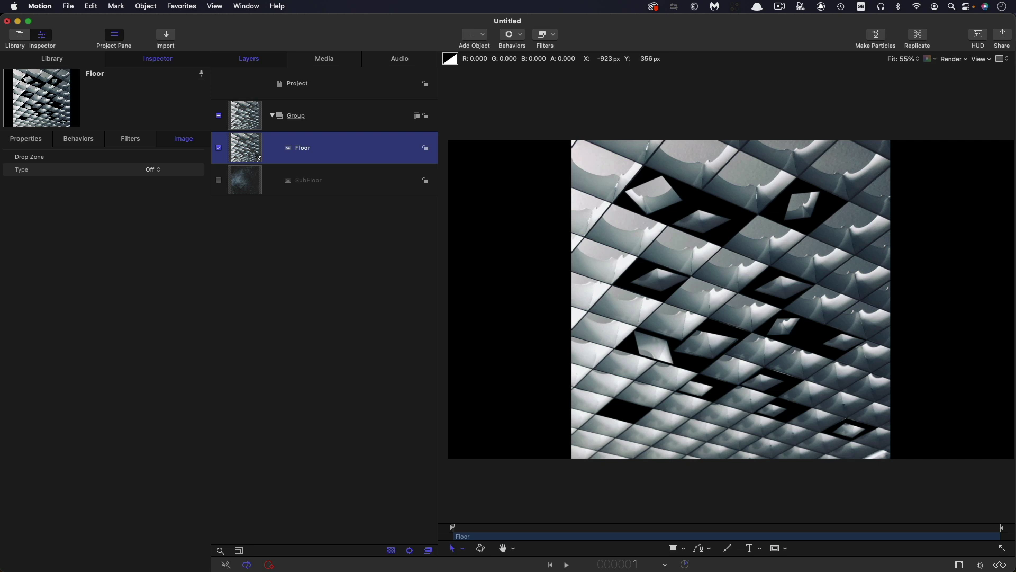
key("shift+a")
key("shift+c")
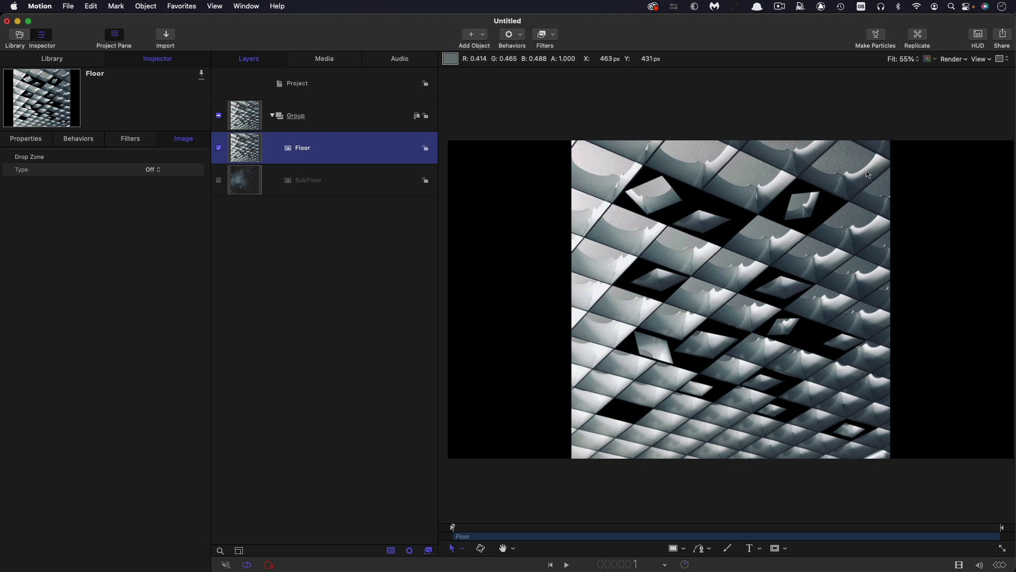
Unhide SubFloor, select it with Floor, and set both layers to 100% scale
left_click(219, 180)
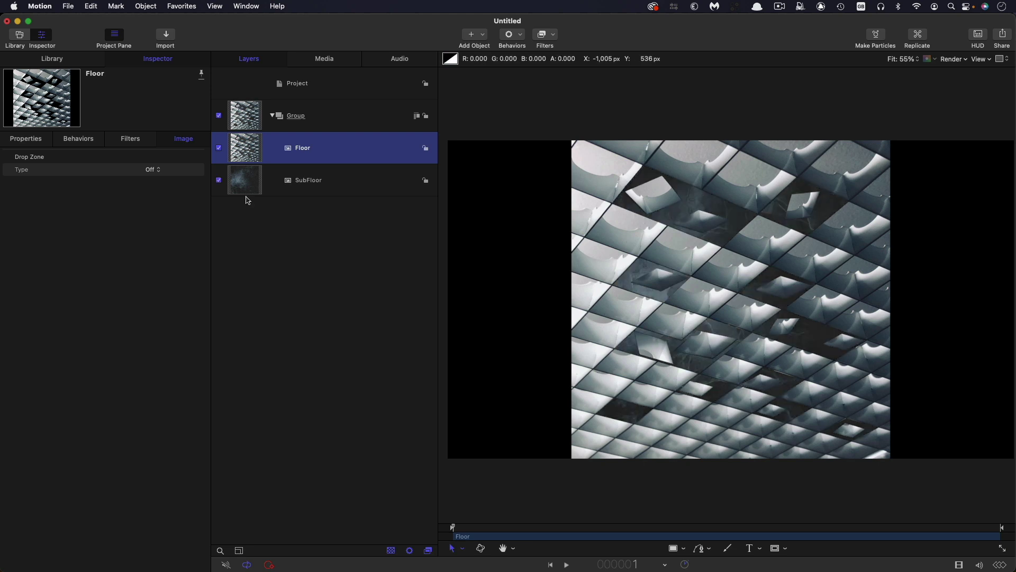
left_click(246, 188)
left_click(252, 154, "shift")
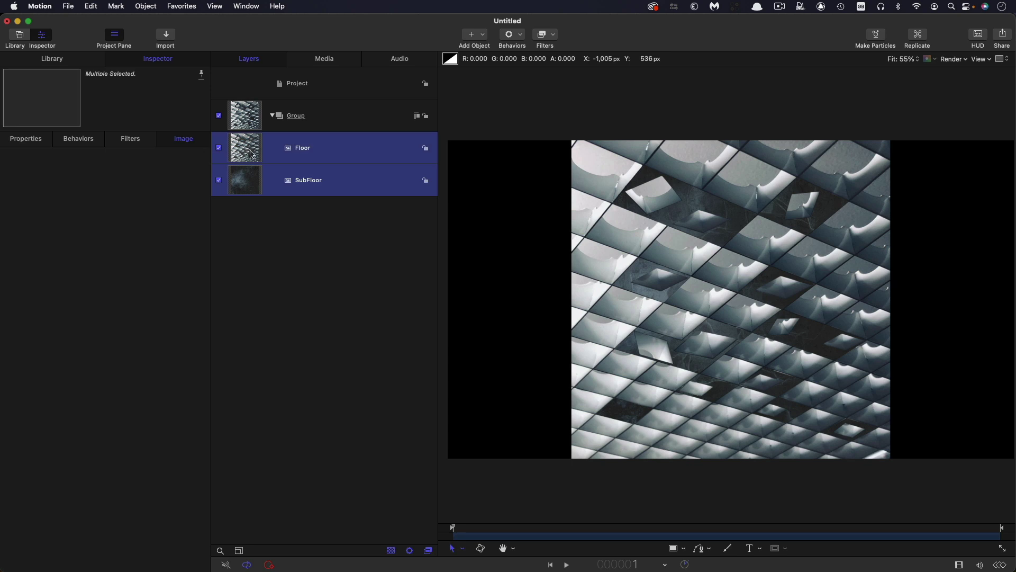
left_click(30, 140)
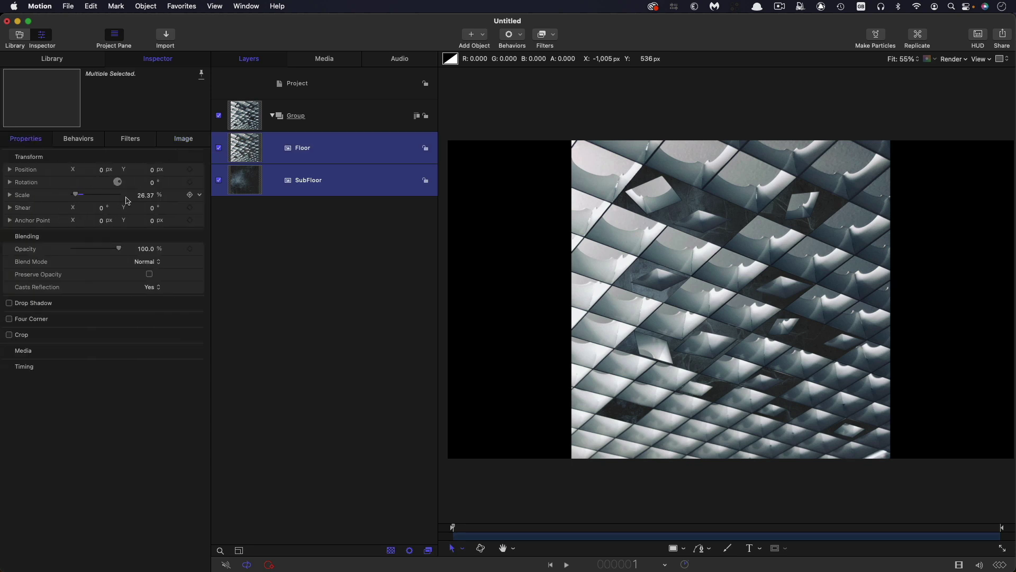
left_click(144, 195)
type("100")
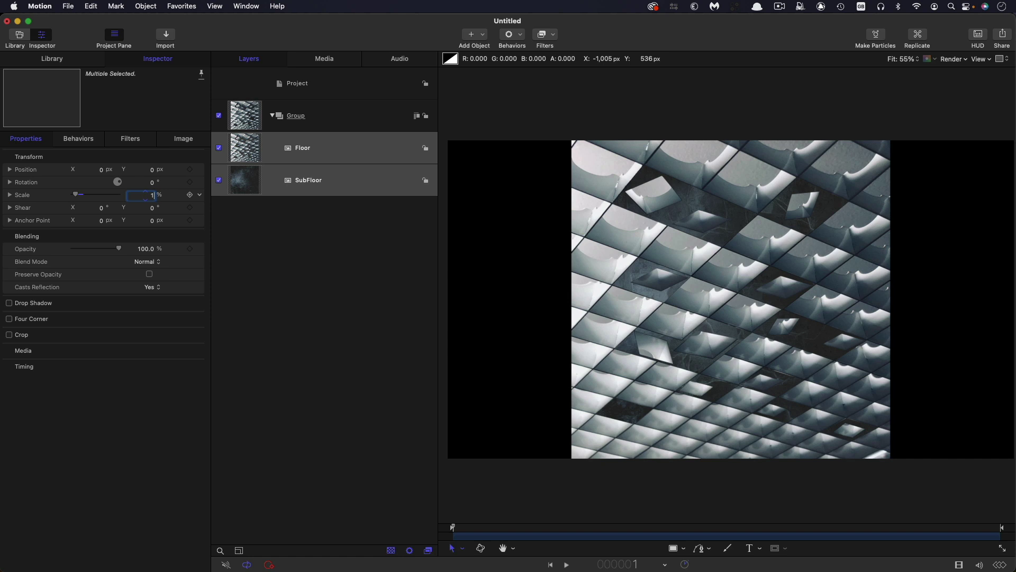
key("Return")
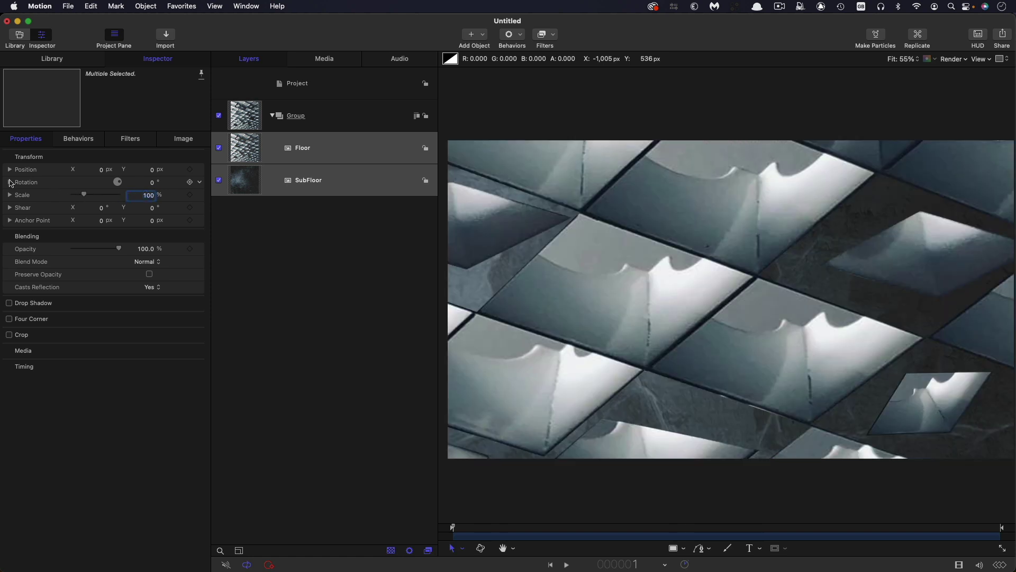
Rotate both floor layers -90° on X and lower them to Position Y -250
left_click(9, 182)
left_click(144, 195)
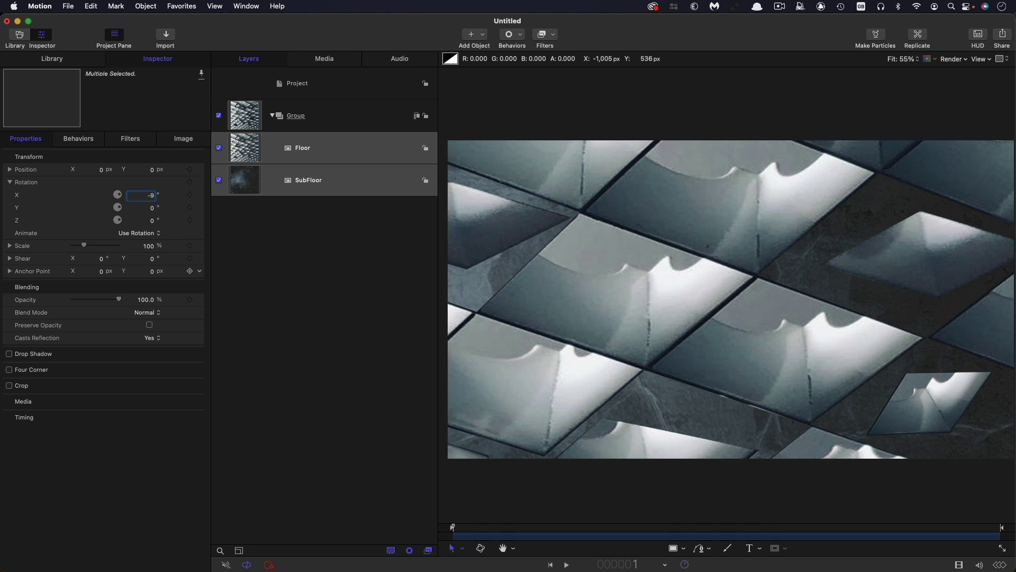
type("-90")
key("Return")
left_click(152, 170)
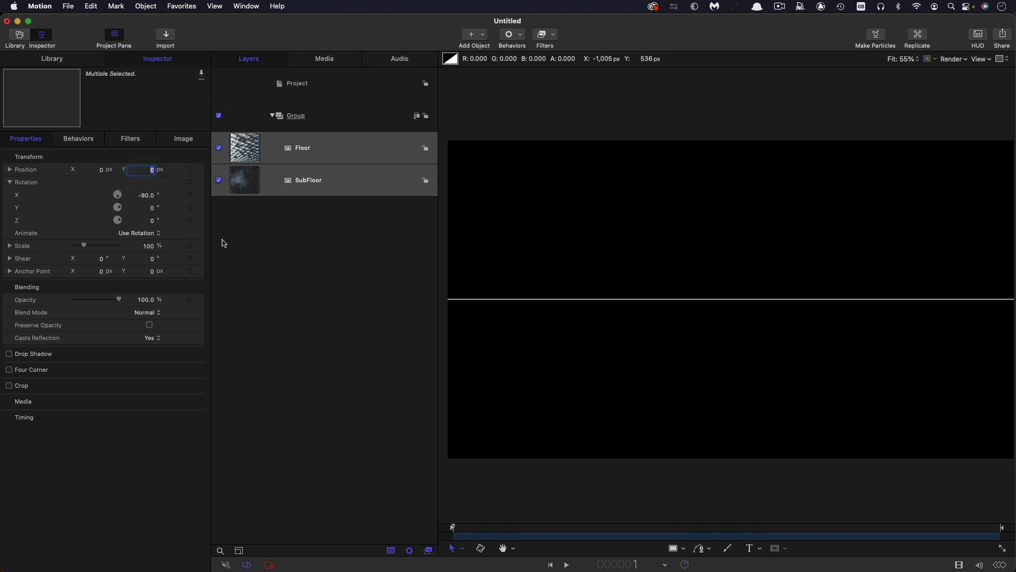
type("-250")
key("Return")
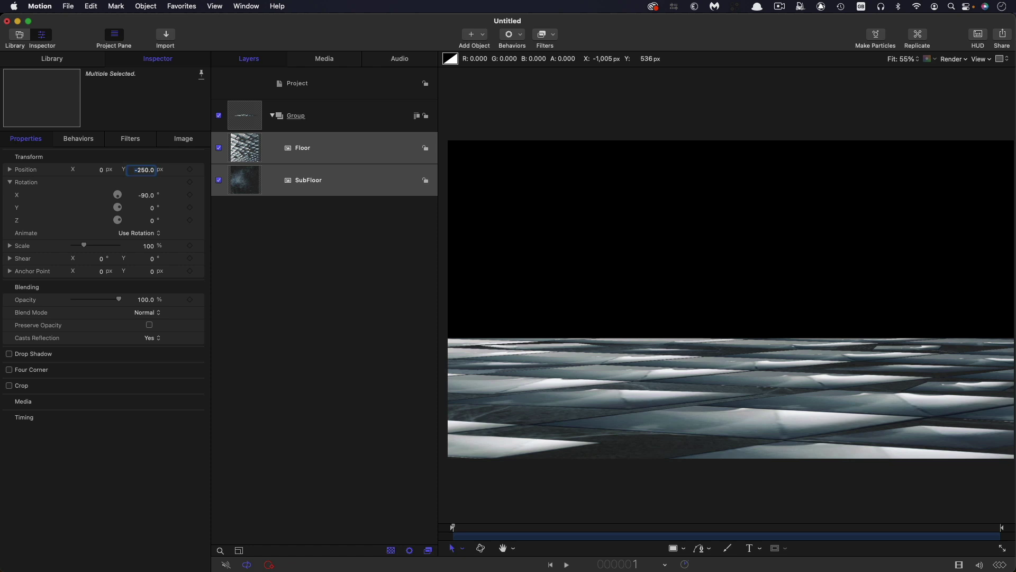
Name the floor group Floor, then add a new top-level group and duplicate it
left_click(257, 115)
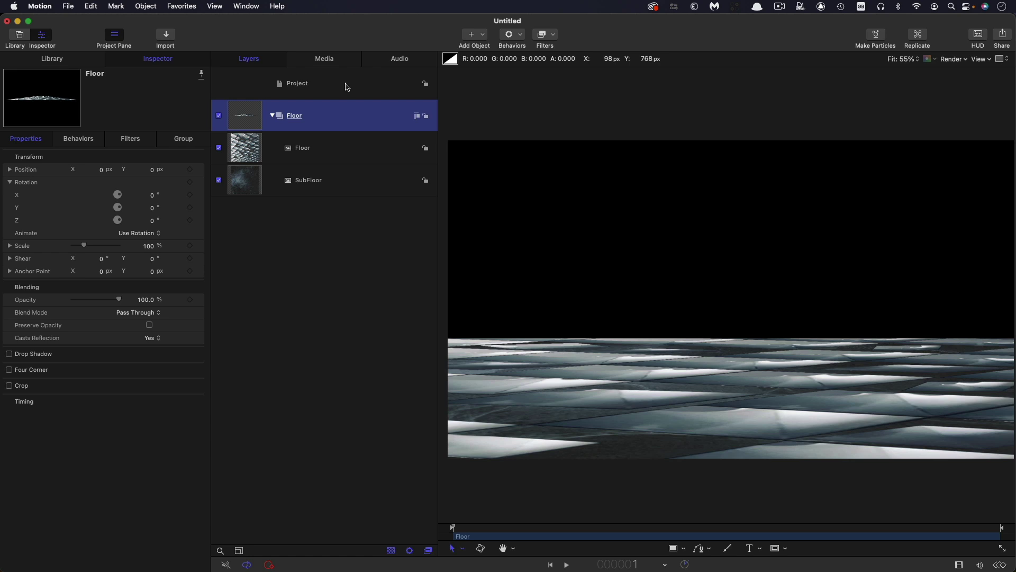
left_click(349, 88)
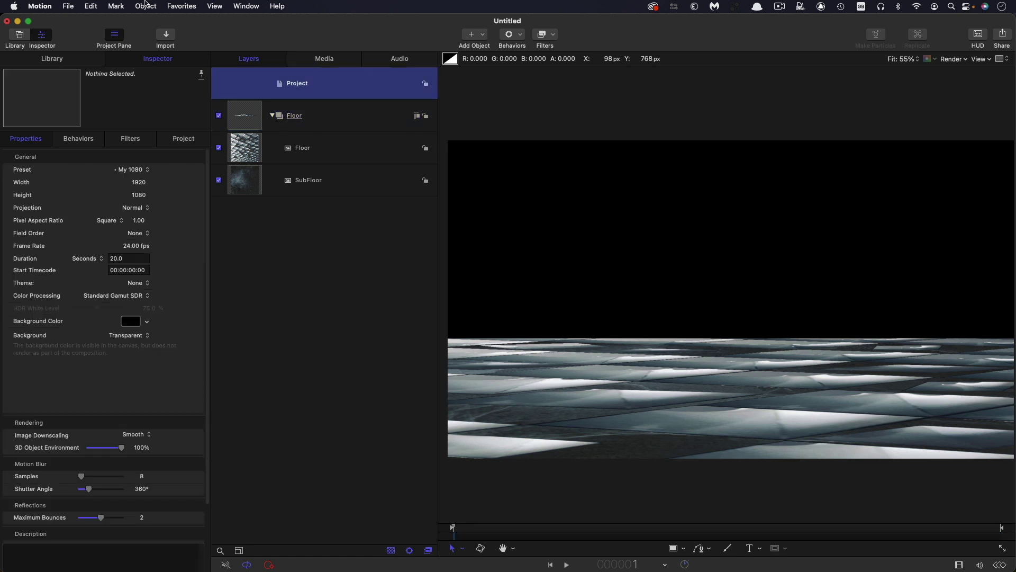
left_click(146, 6)
left_click(166, 24)
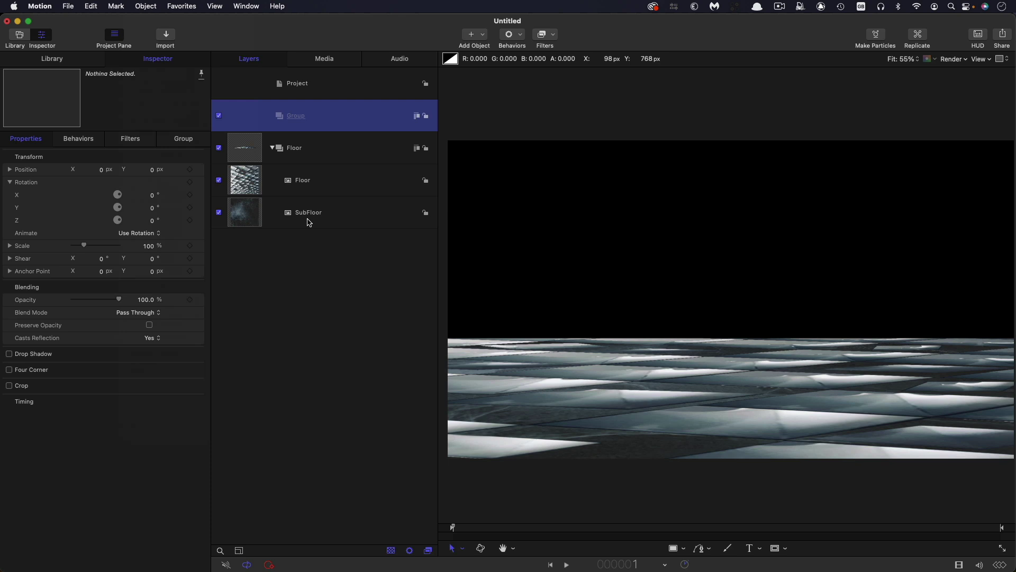
right_click(349, 121)
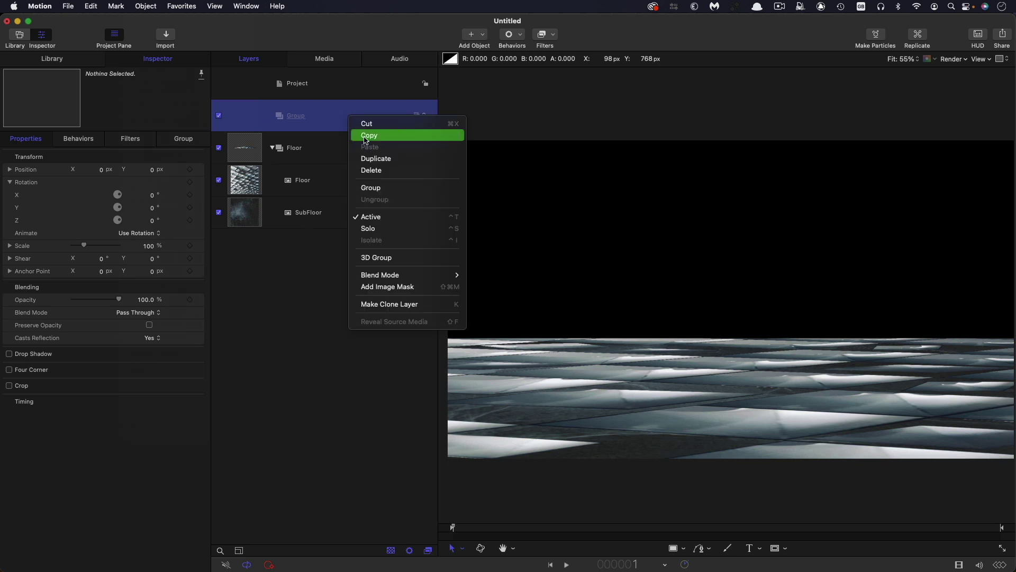
left_click(374, 164)
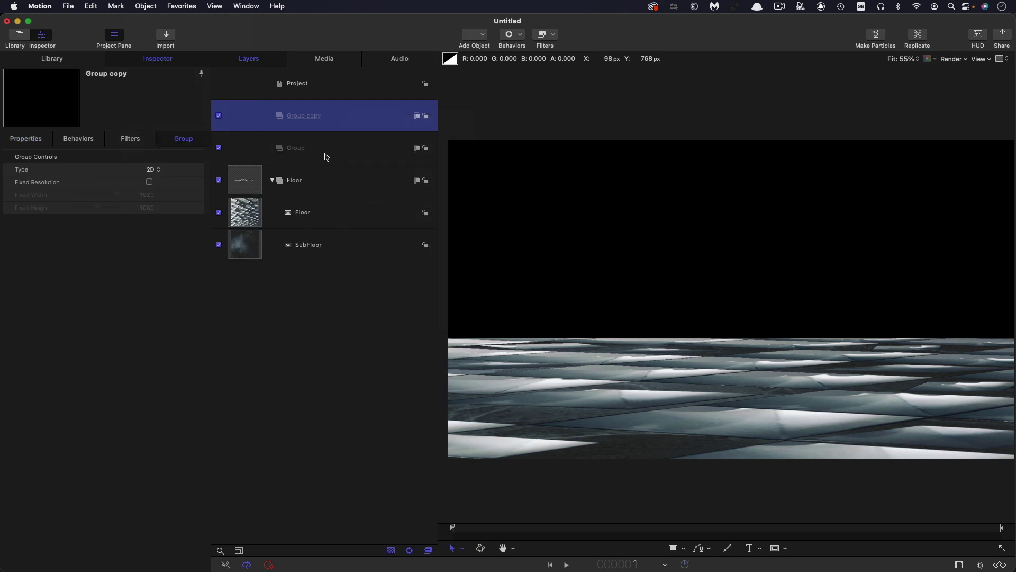
Nest a new Group 1 inside Group; name the groups REFLECTION, OBJECT and OBJECT SUB-GROUP
left_click(326, 157)
left_click(146, 6)
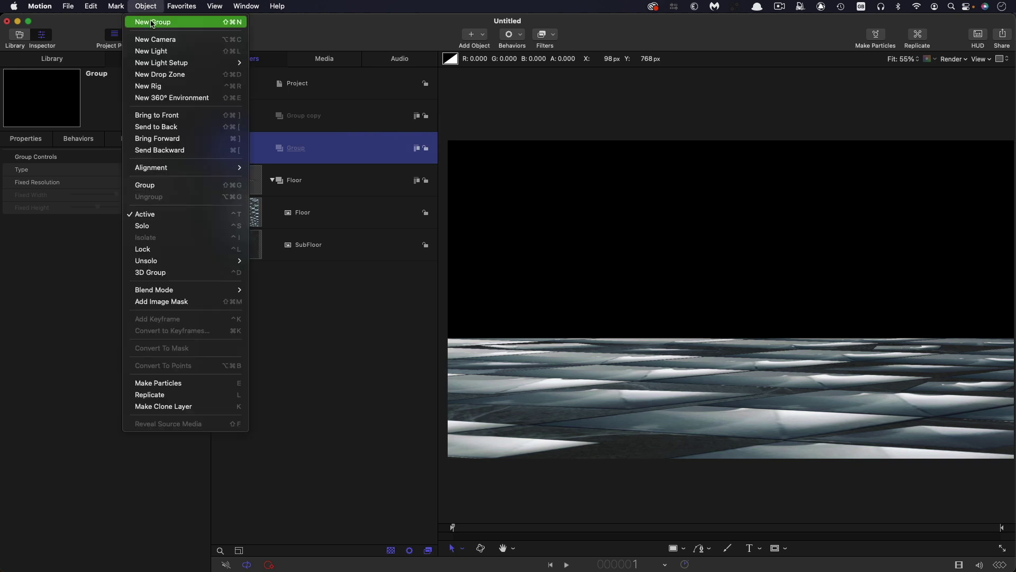
left_click(159, 23)
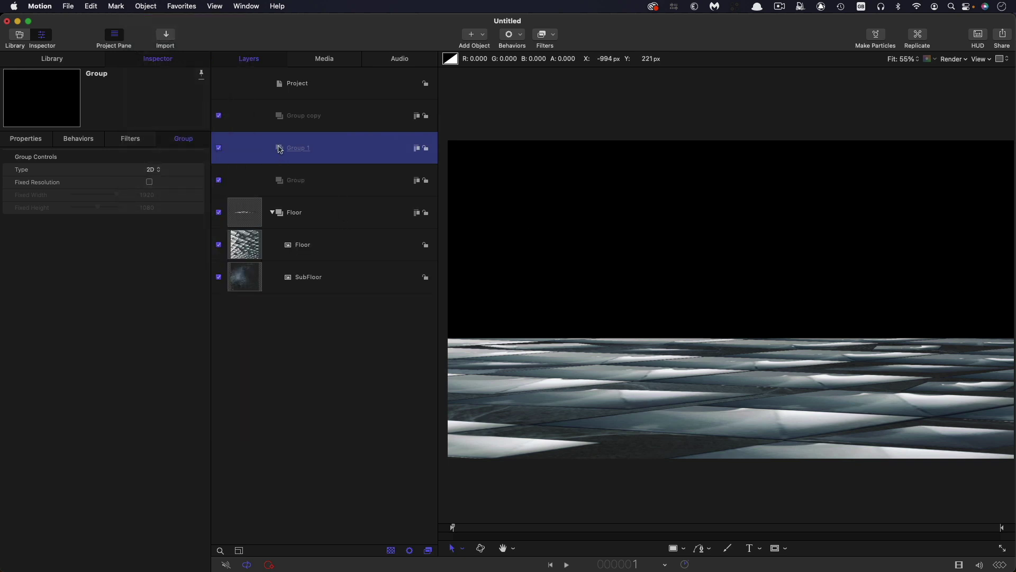
left_click_drag(281, 150, 329, 179)
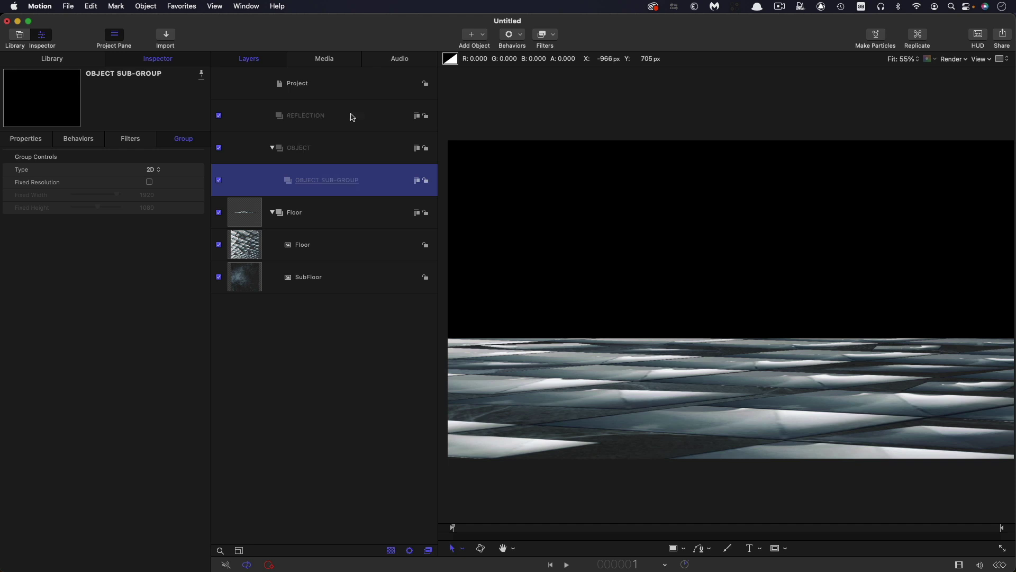
left_click(351, 115)
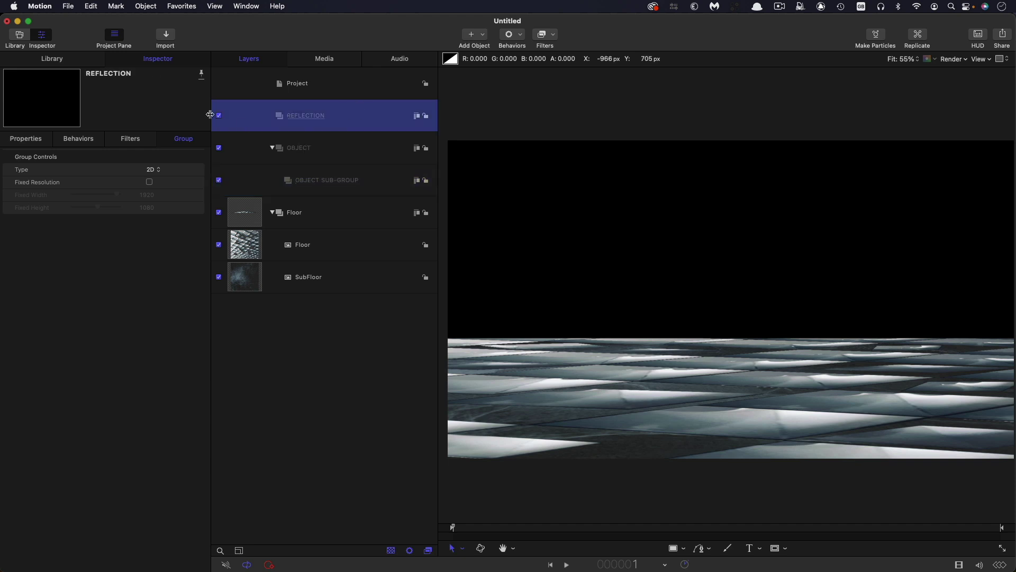
left_click(316, 152)
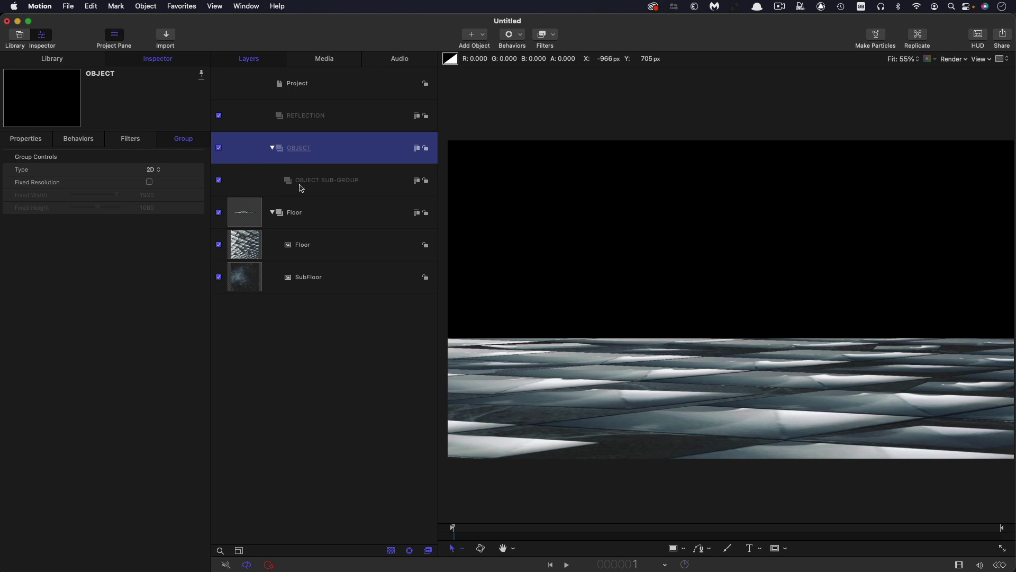
left_click(364, 187)
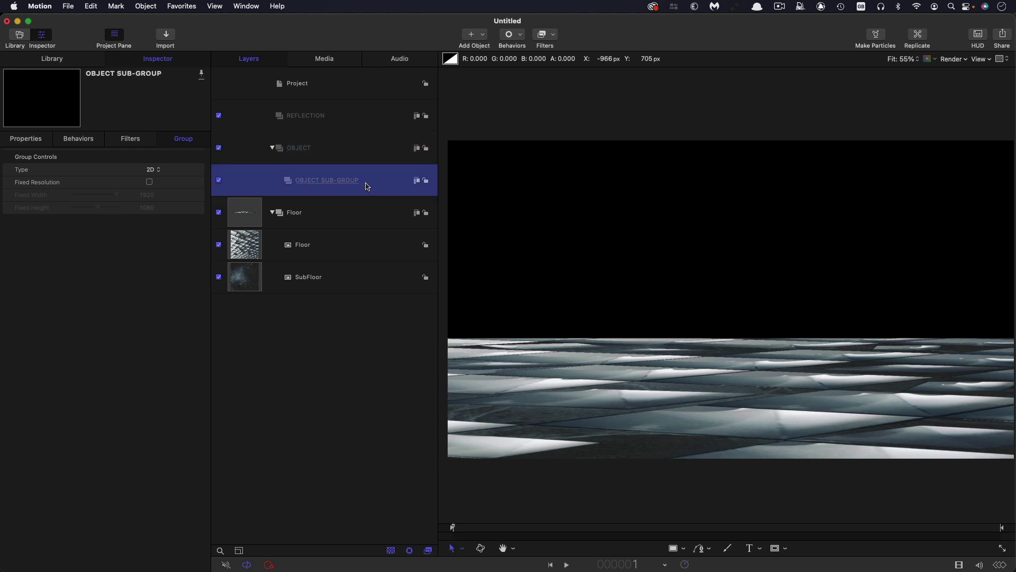
Raise the SHATTERED REFLECTION text in OBJECT SUB-GROUP to Position Y 500
left_click(356, 152)
left_click(328, 182)
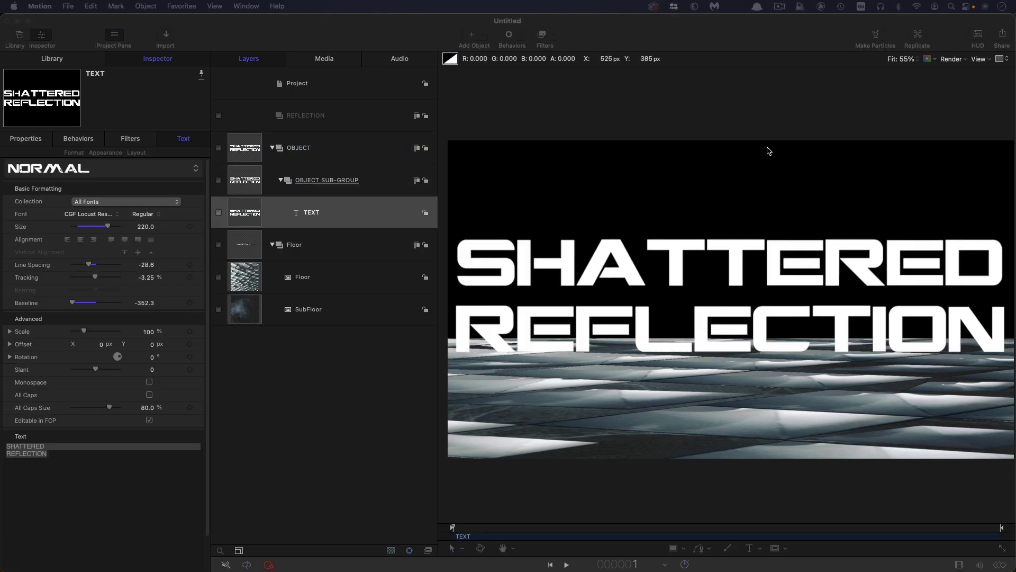
left_click(27, 141)
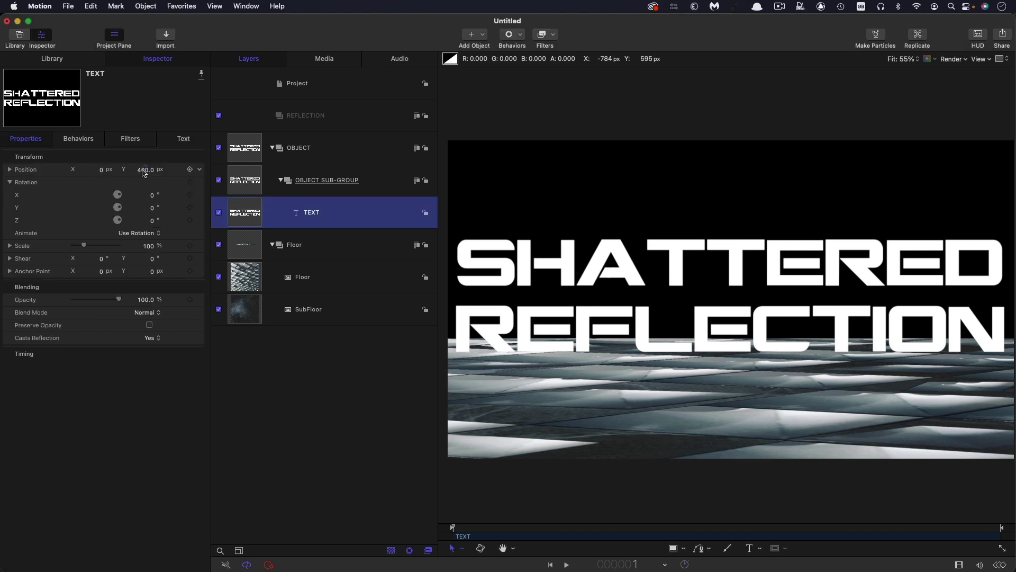
left_click_drag(145, 169, 145, 172)
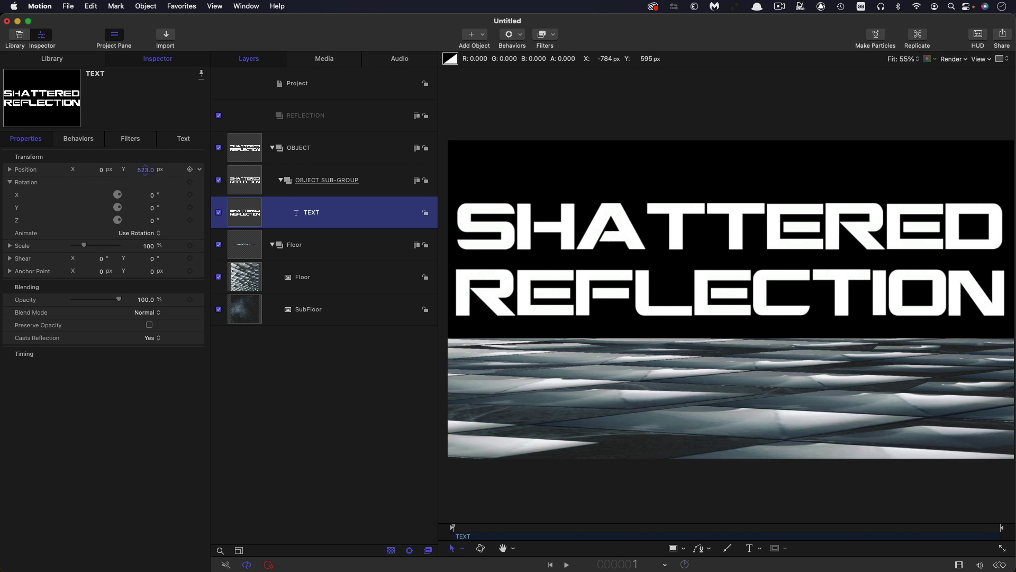
left_click(145, 170)
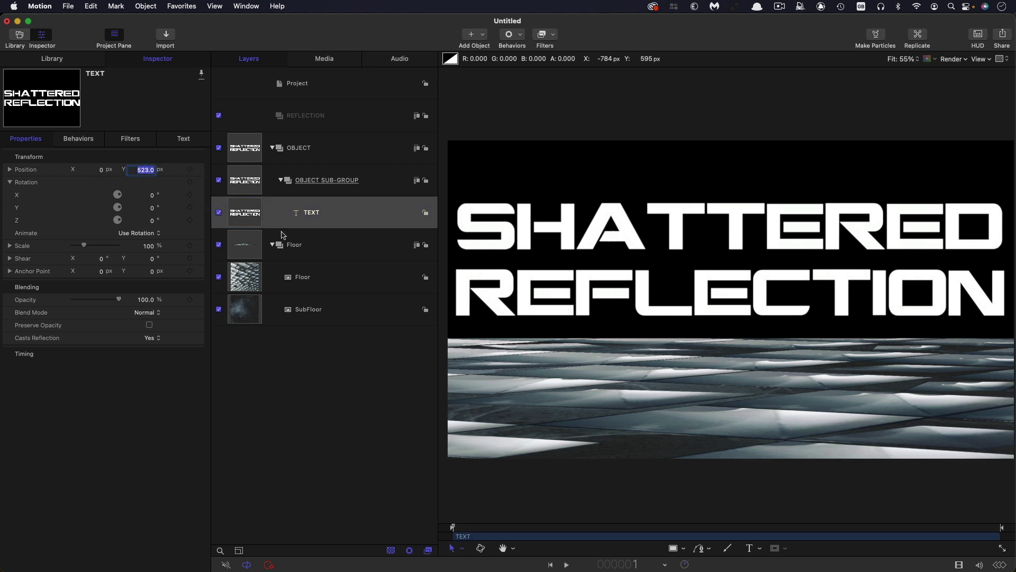
type("500")
key("Return")
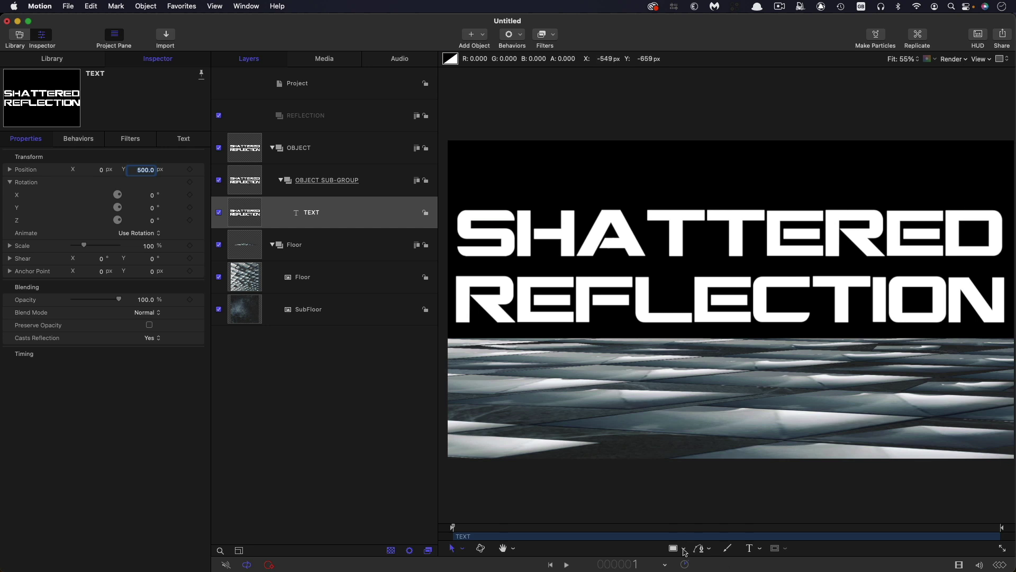
Draw a rectangle across the word SHATTERED
left_click(685, 552)
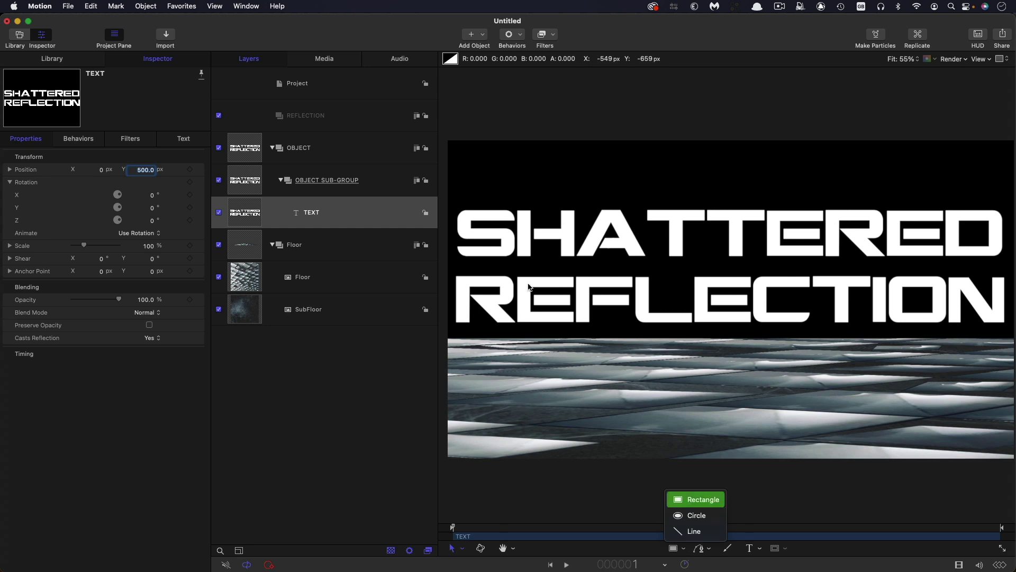
left_click(694, 501)
left_click_drag(451, 202, 1012, 265)
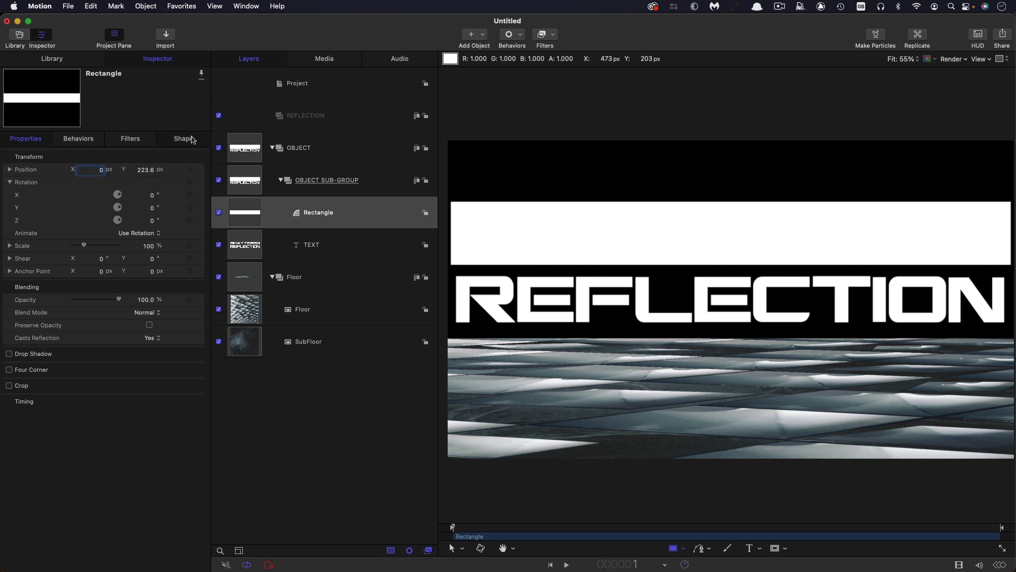
Give the rectangle an outline of width 15 and no fill
left_click(193, 141)
left_click(9, 273)
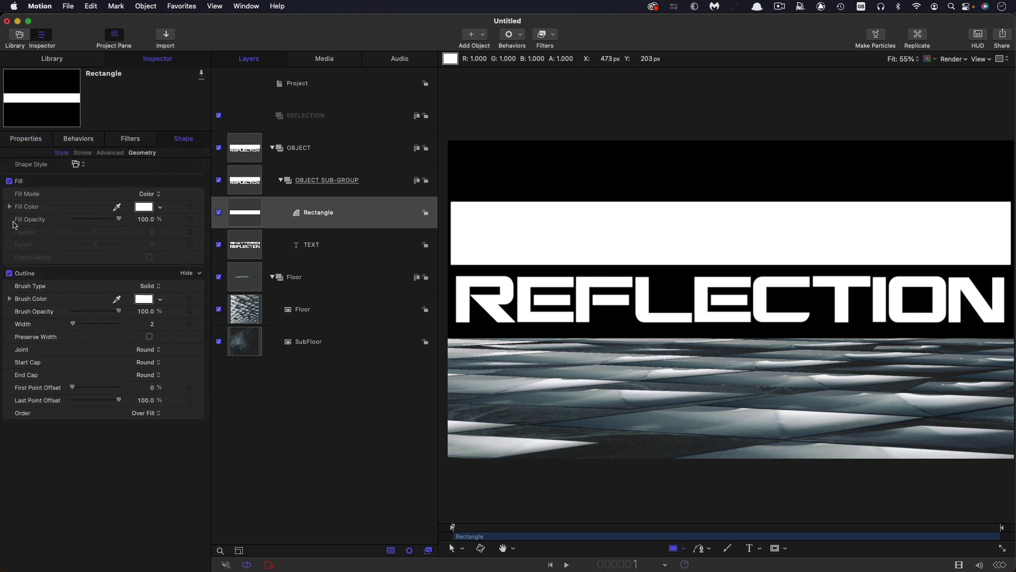
left_click(9, 181)
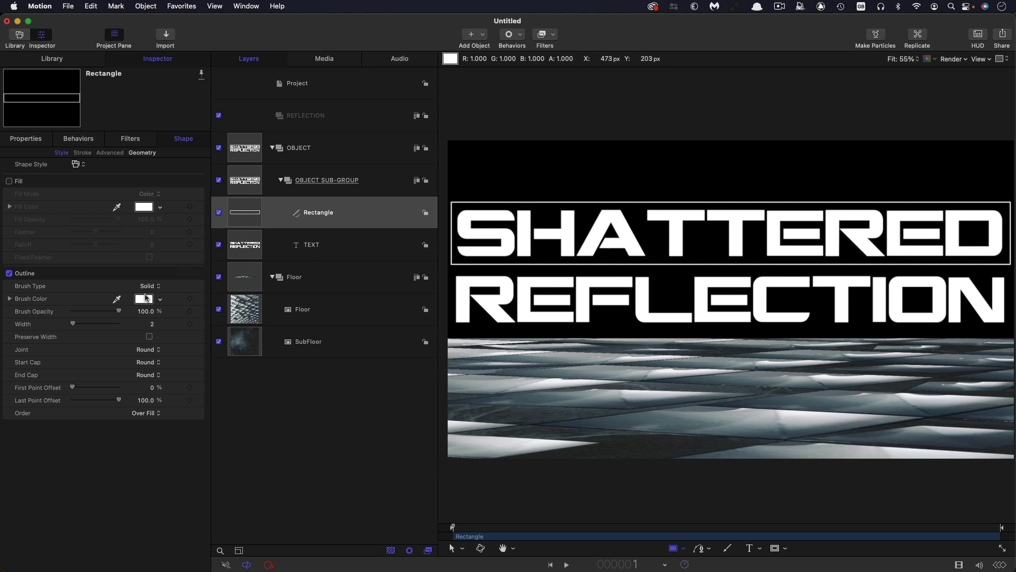
left_click_drag(151, 324, 157, 324)
left_click(249, 215)
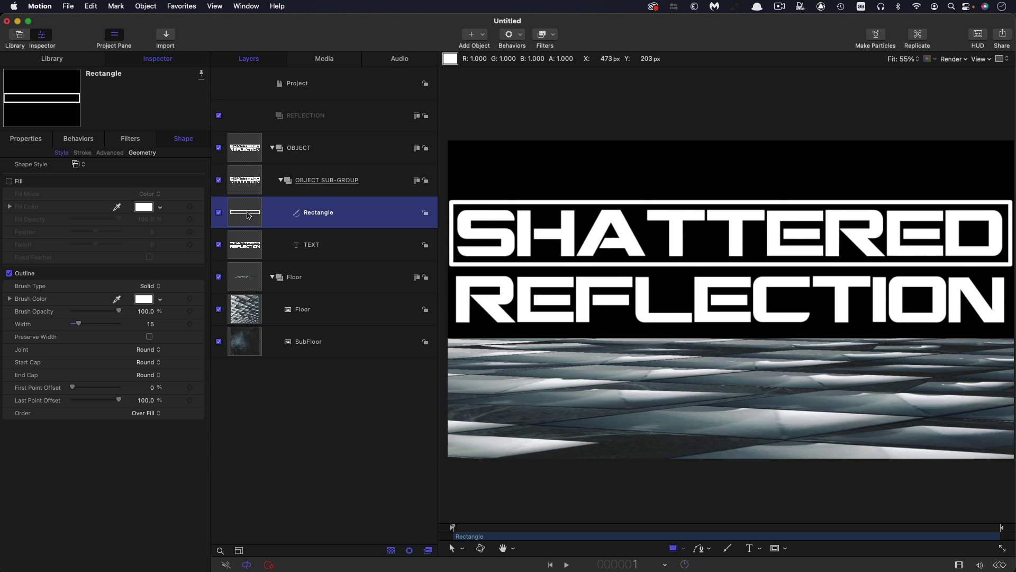
Clone the Rectangle layer and move the clone down to frame REFLECTION
right_click(249, 216)
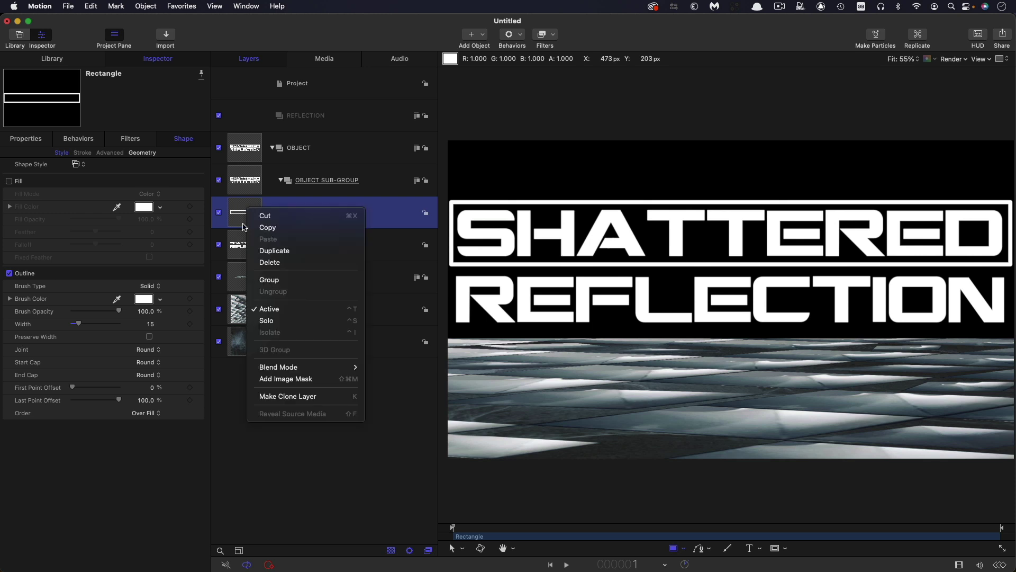
left_click(288, 395)
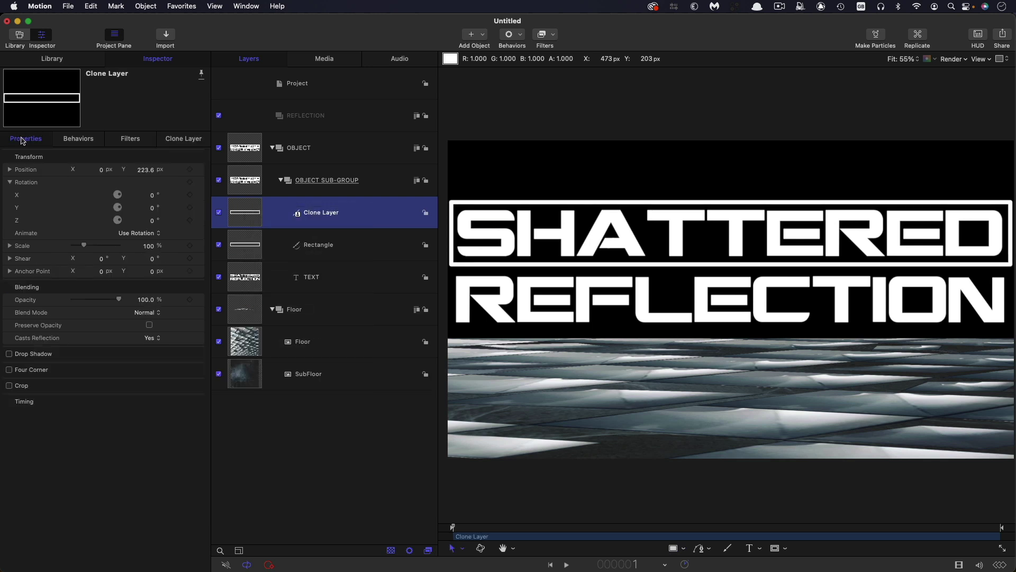
left_click_drag(145, 169, 145, 170)
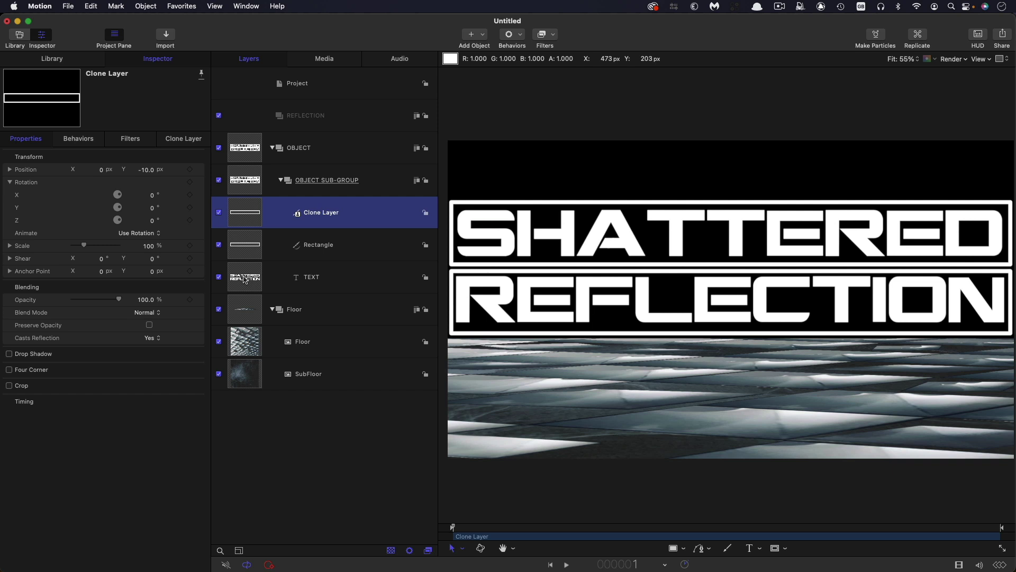
Raise the TEXT, Rectangle and Clone Layer together by 56 px
left_click(245, 280)
left_click(253, 249, "shift")
left_click(249, 214, "shift")
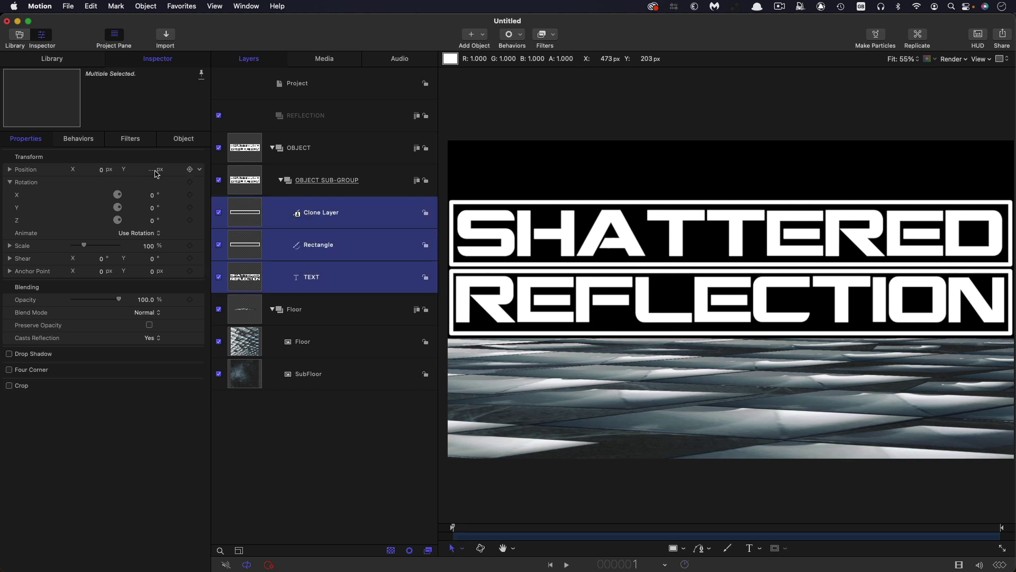
left_click_drag(153, 173, 150, 170)
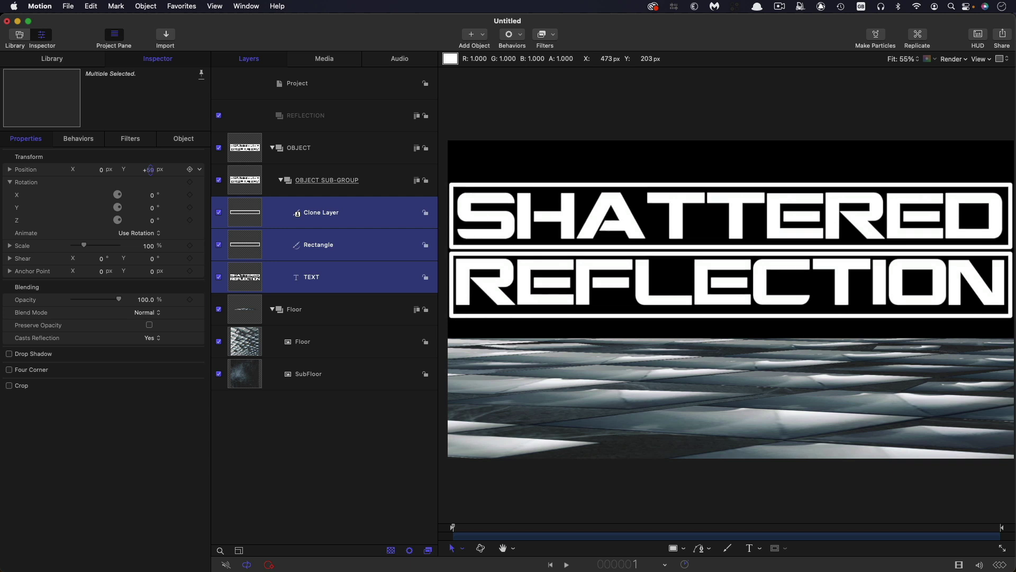
left_click(251, 209)
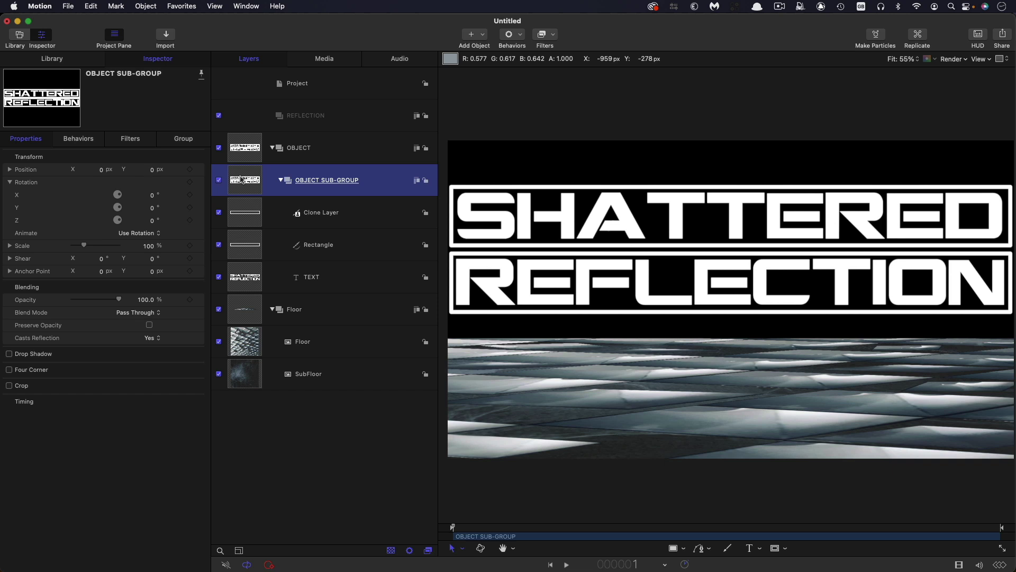
Clone OBJECT SUB-GROUP into Clone Layer 1 and collapse the sub-group
right_click(241, 180)
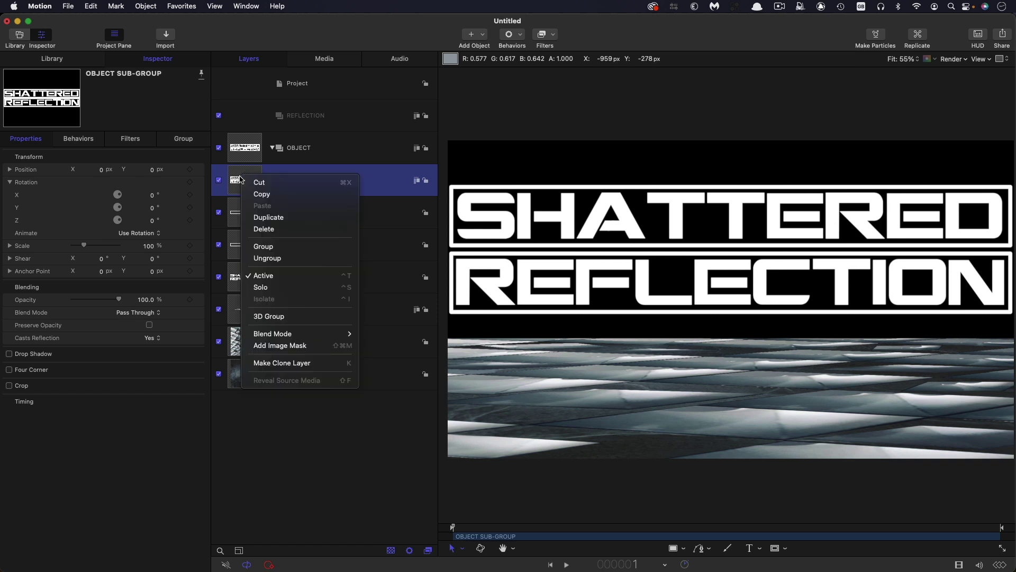
left_click(280, 363)
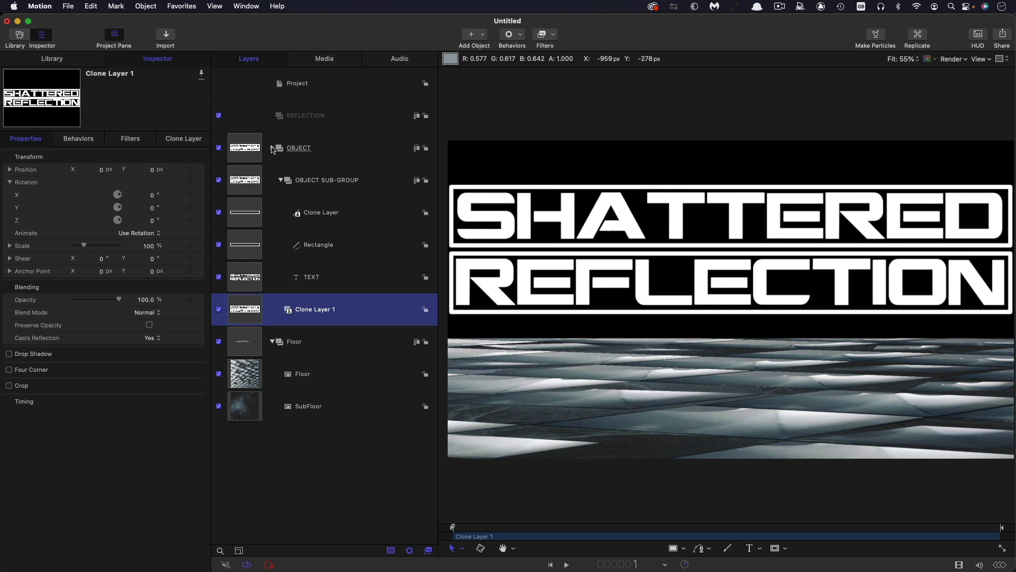
left_click(273, 148)
left_click(273, 148)
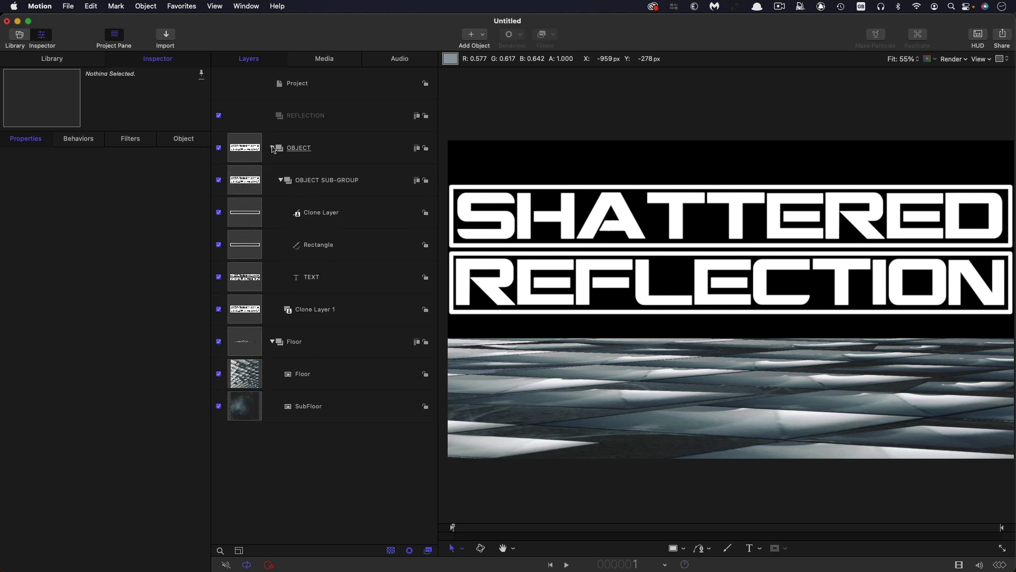
left_click(281, 180)
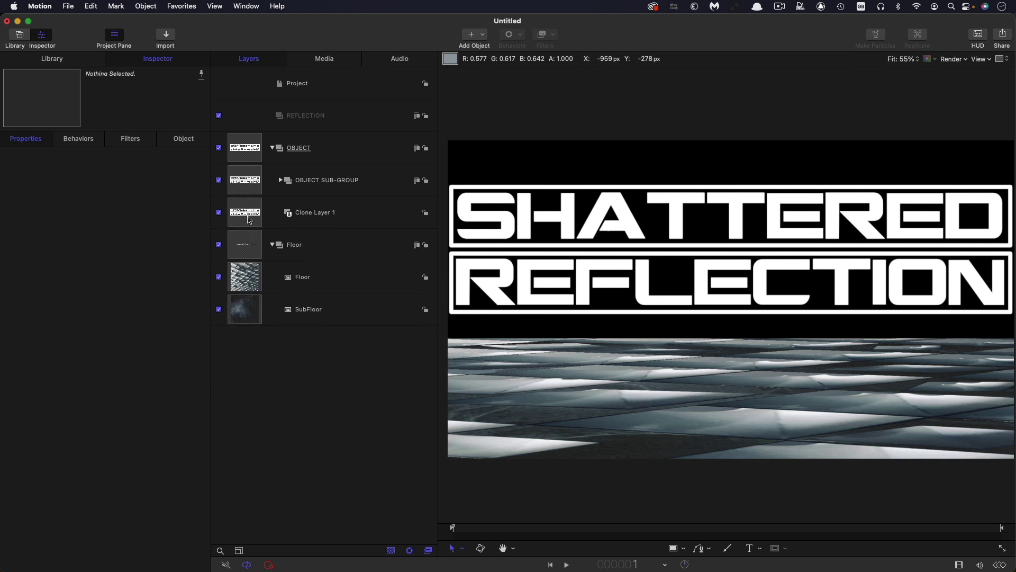
left_click(250, 220)
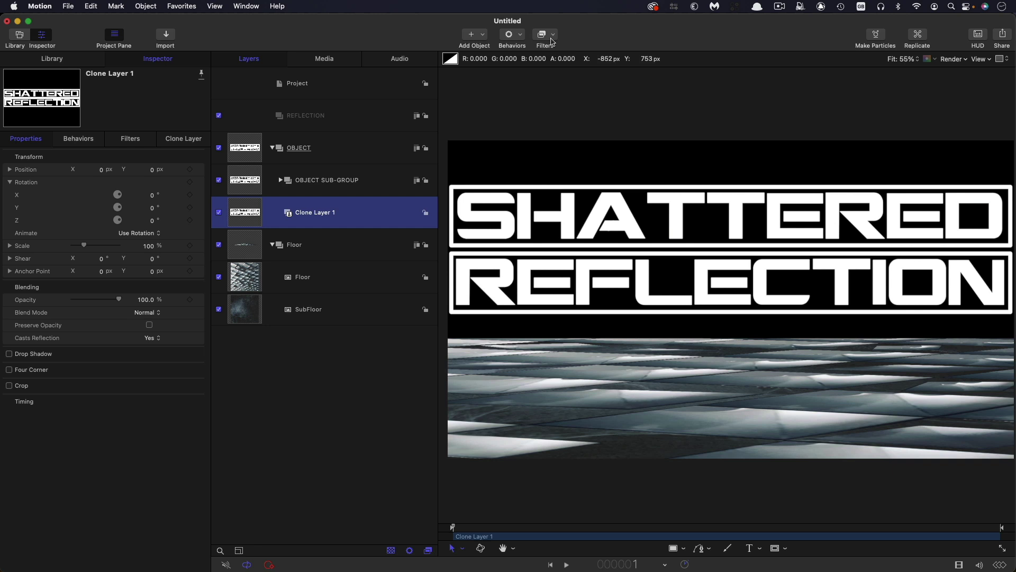
Add a Gaussian Blur to Clone Layer 1 and duplicate it into four blurs
left_click(551, 42)
mouse_move(554, 62)
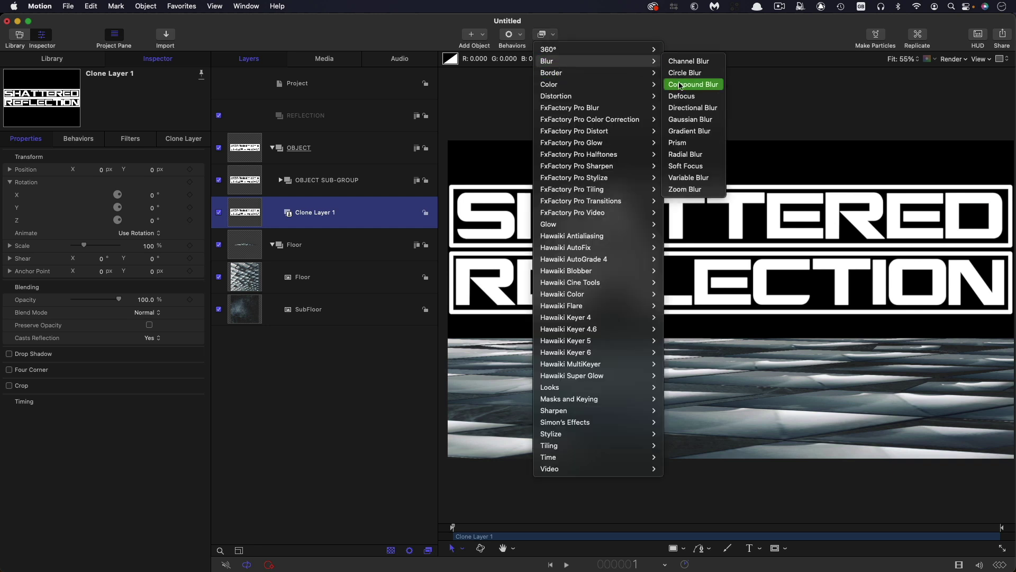
left_click(688, 120)
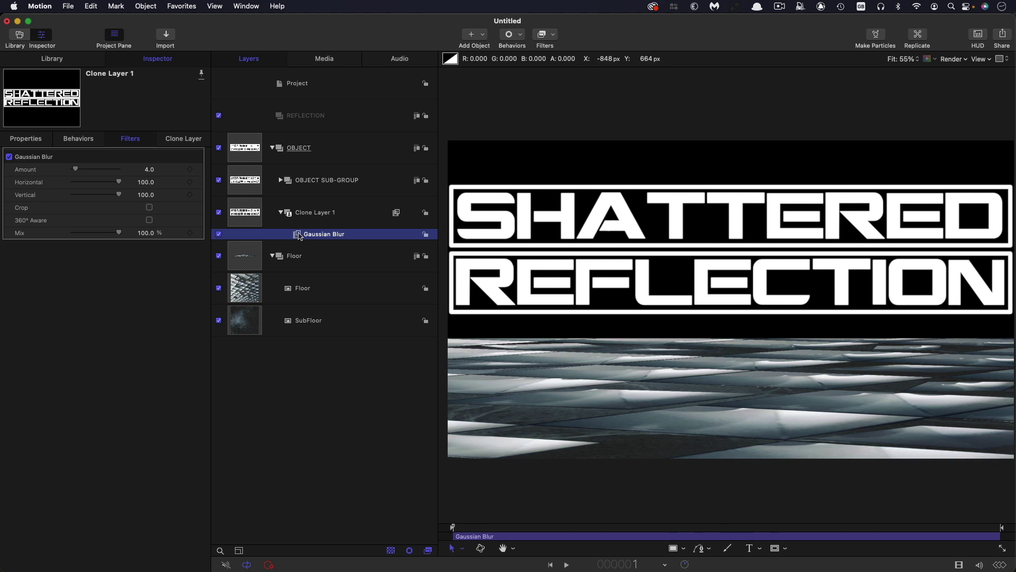
double_click(299, 235)
right_click(295, 236)
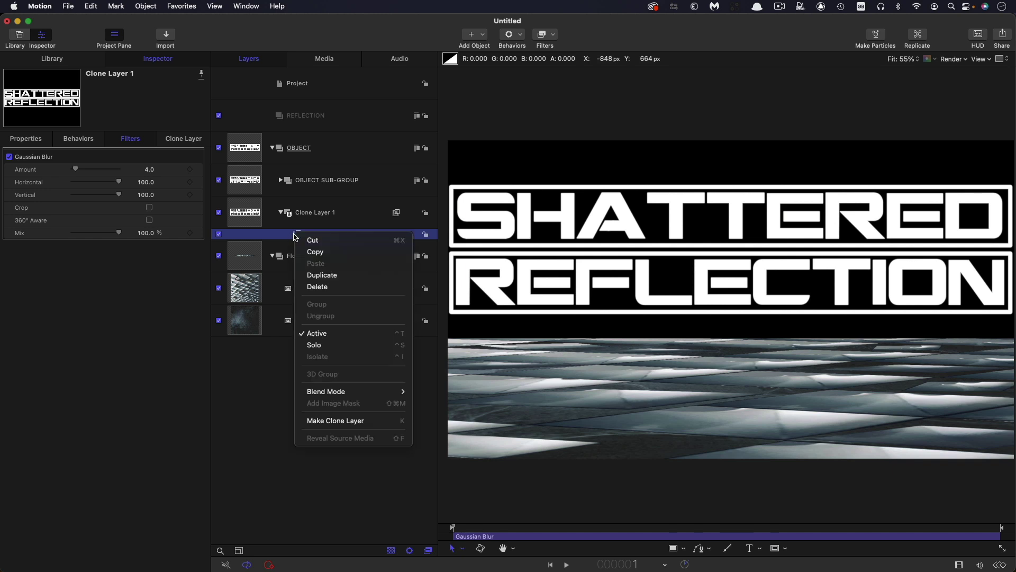
left_click(322, 275)
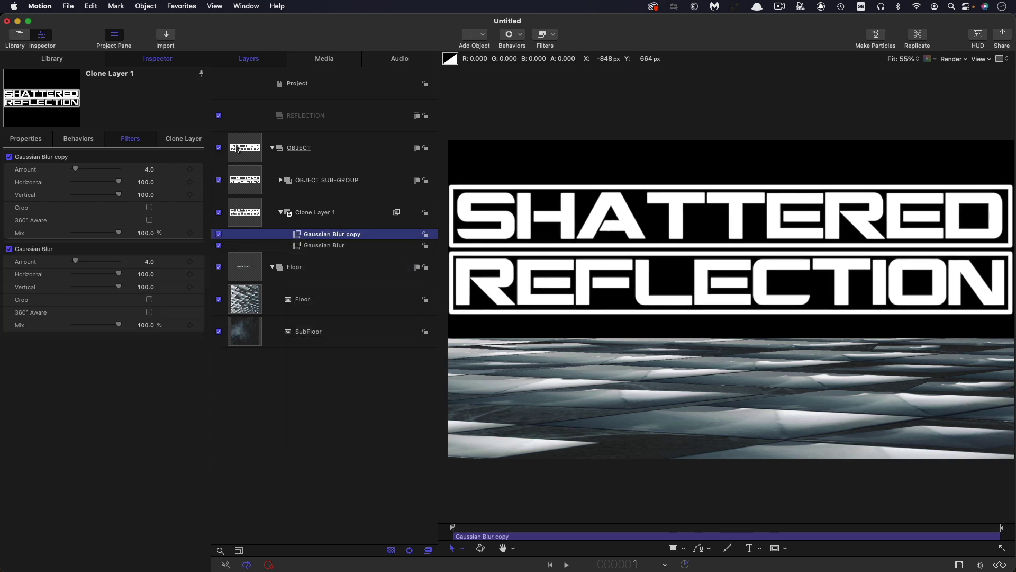
key("super+d")
key("super+d")
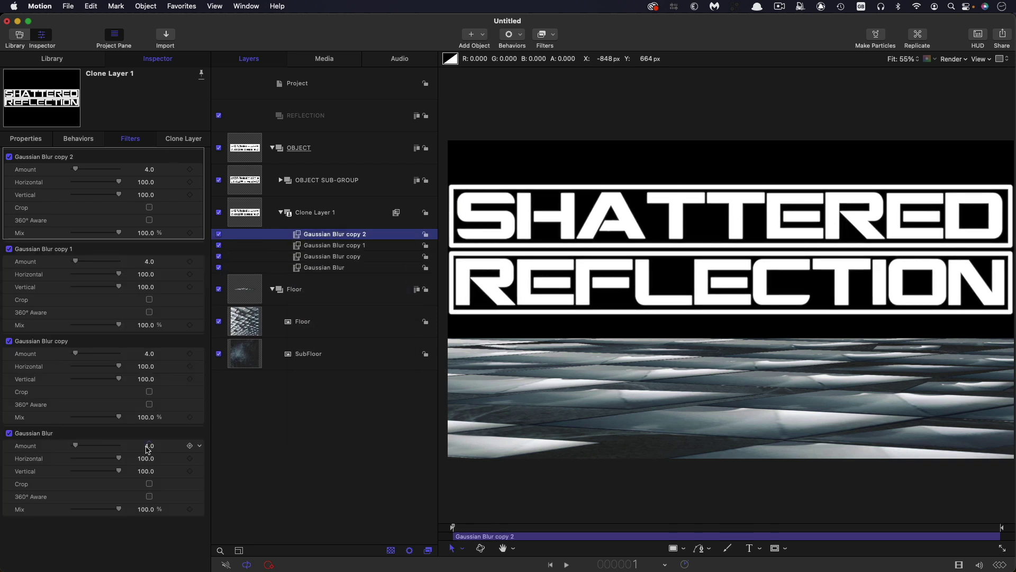
Set the four Gaussian Blur amounts to 32, 128, 512 and 2048
left_click(147, 447)
type("32")
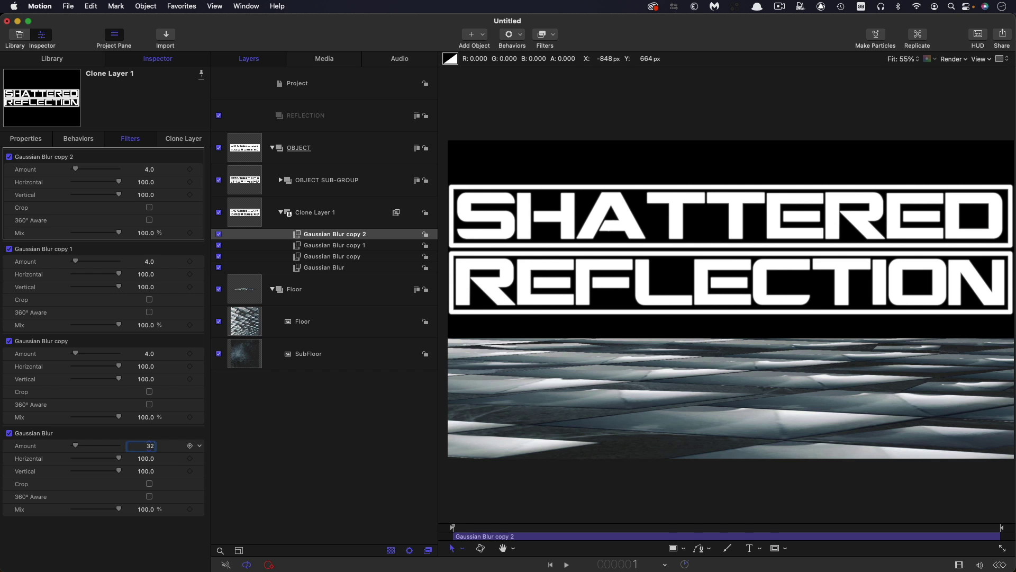
key("Return")
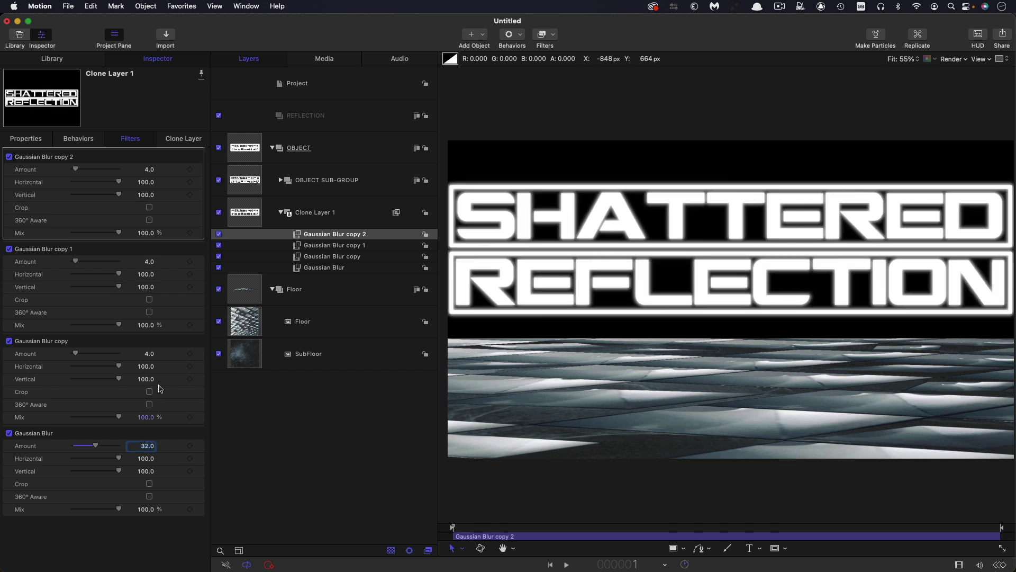
left_click(148, 354)
type("128")
key("Return")
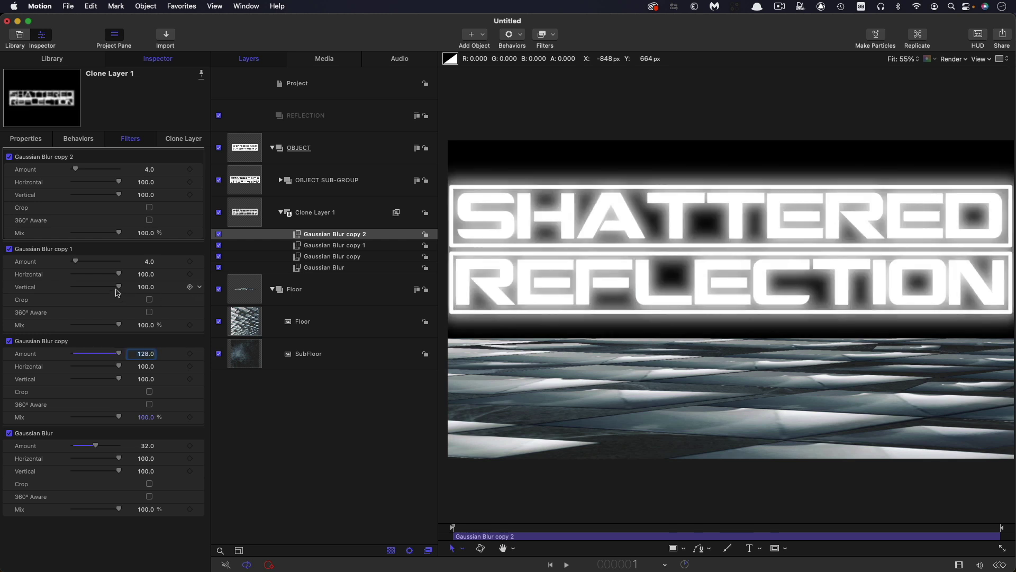
left_click(149, 261)
key("Return")
left_click(149, 169)
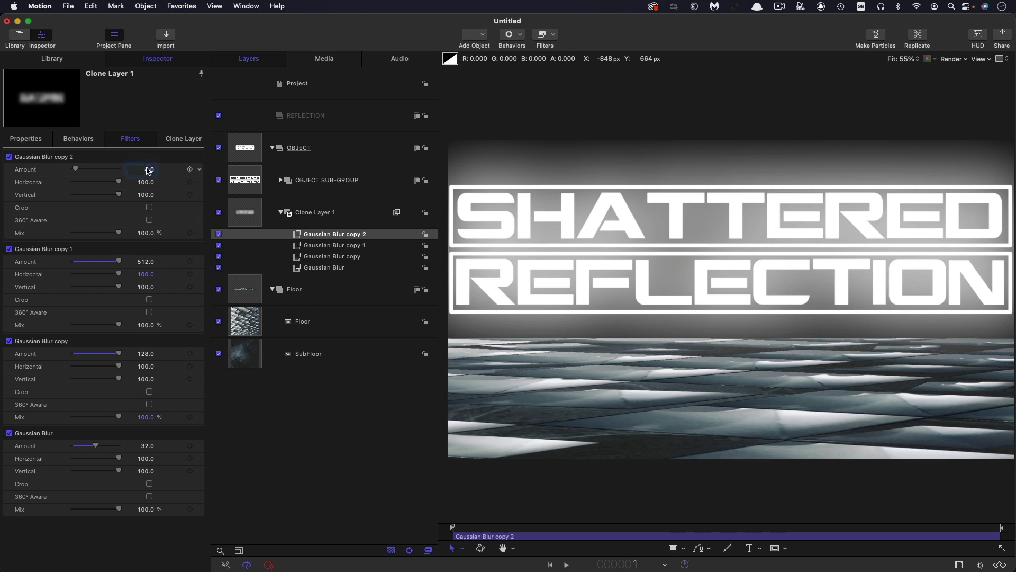
type("2048")
key("Return")
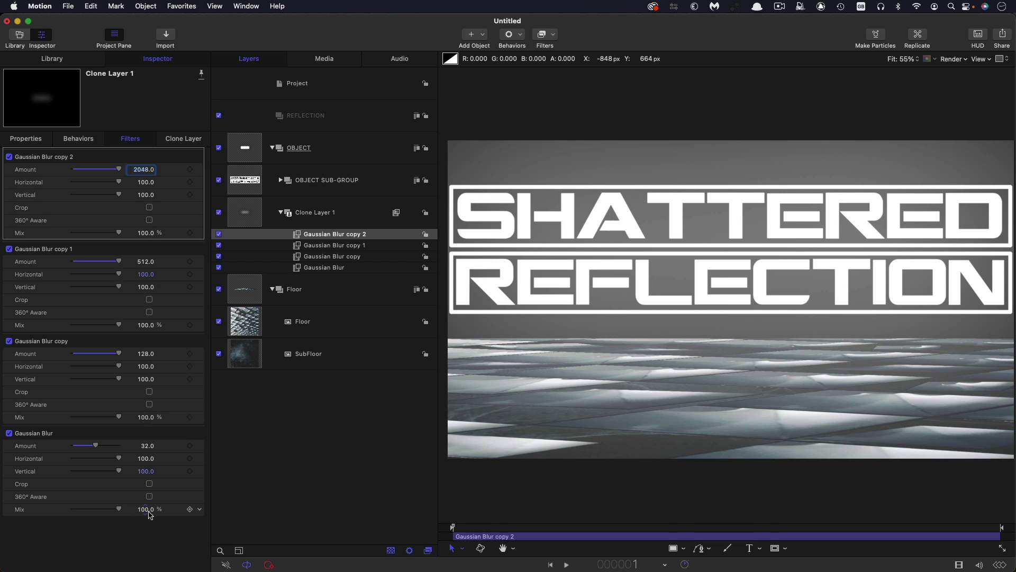
Set the blur Mix to 40% for Gaussian Blur copy and 20% for copies 1 and 2
left_click(146, 418)
type("40")
key("Return")
left_click(147, 325)
type("27")
key("Return")
type("20")
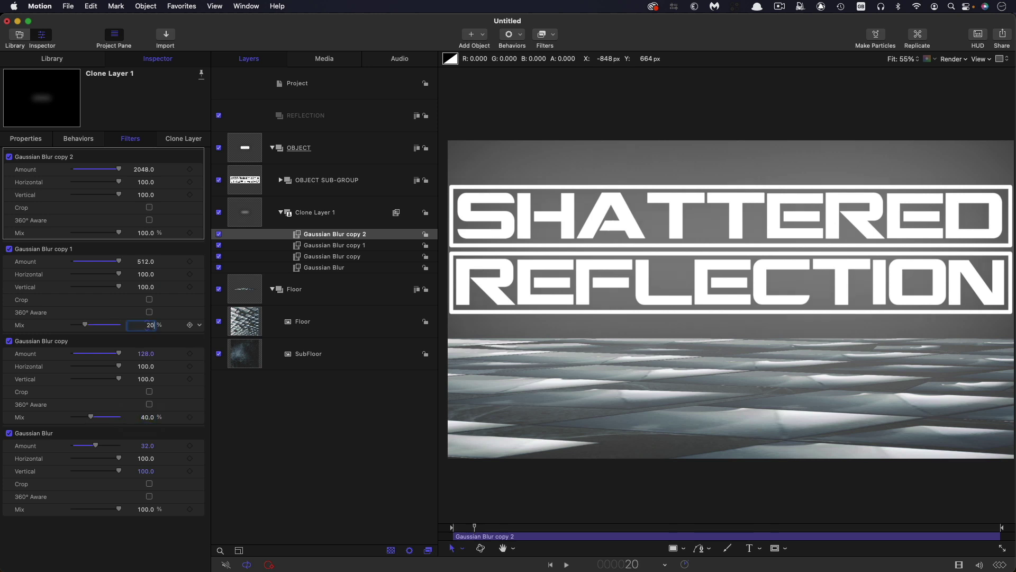
left_click(146, 232)
type("20")
key("Return")
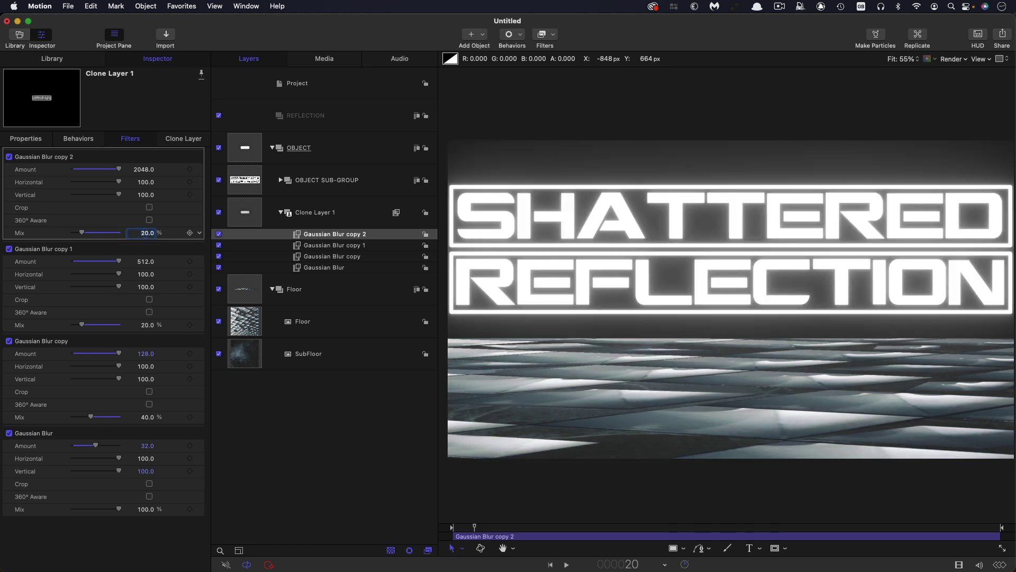
Toggle the glow clone off and on to compare the title glow
left_click(218, 213)
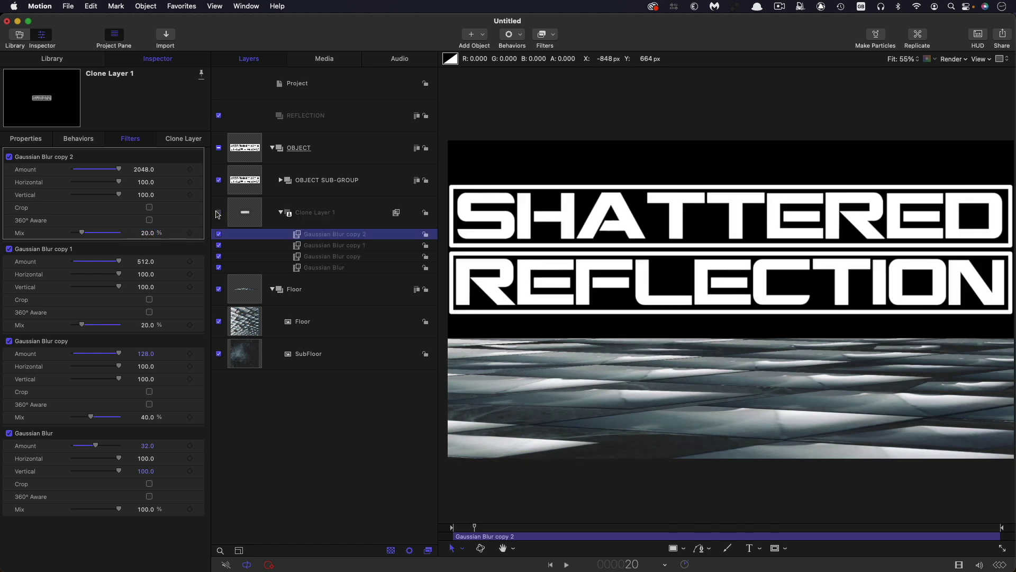
left_click(219, 212)
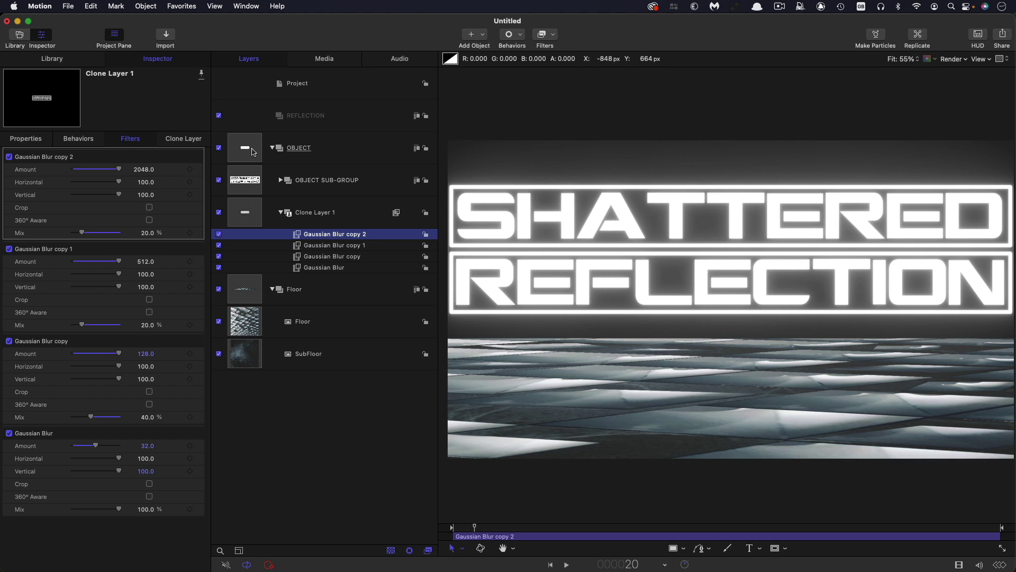
left_click(252, 182)
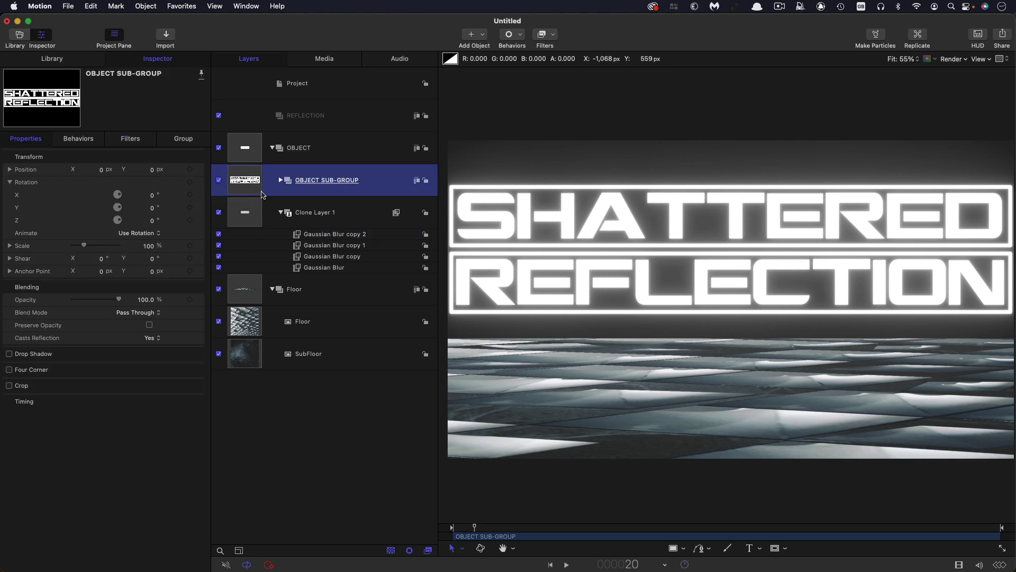
Apply Matte Magic to OBJECT SUB-GROUP with Shrink 1.61 and Erode 5.68
left_click(554, 33)
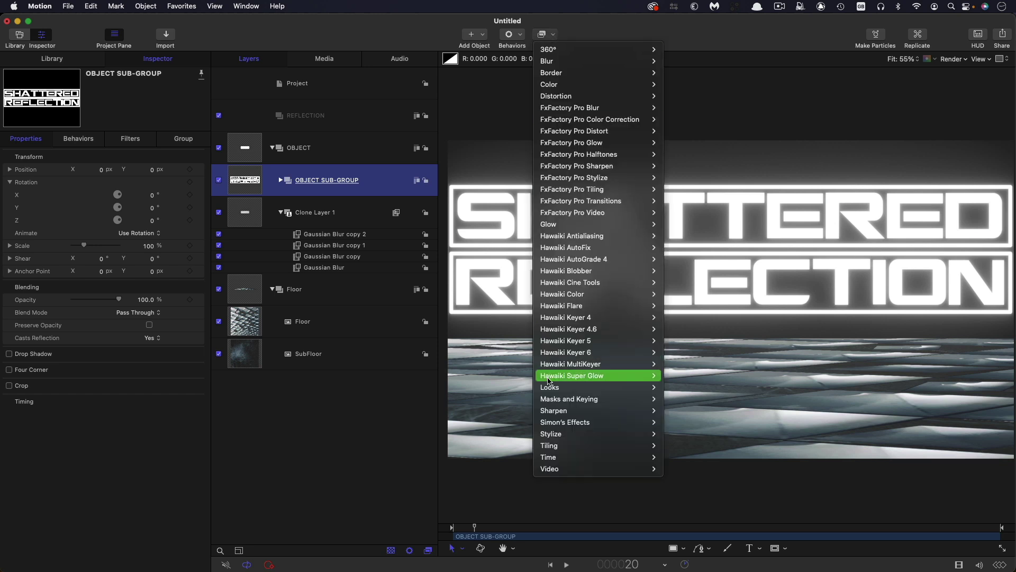
mouse_move(549, 402)
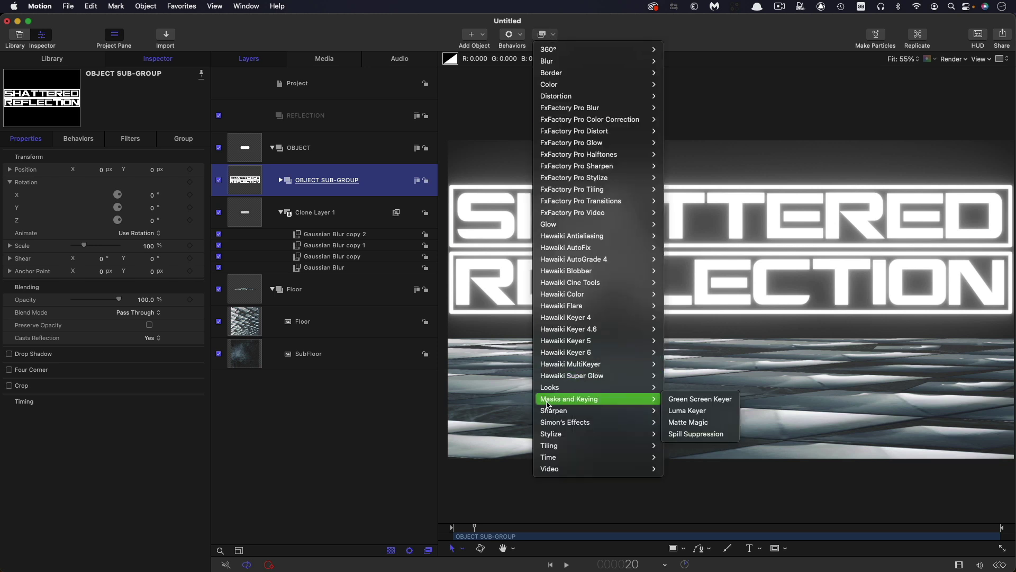
left_click(685, 423)
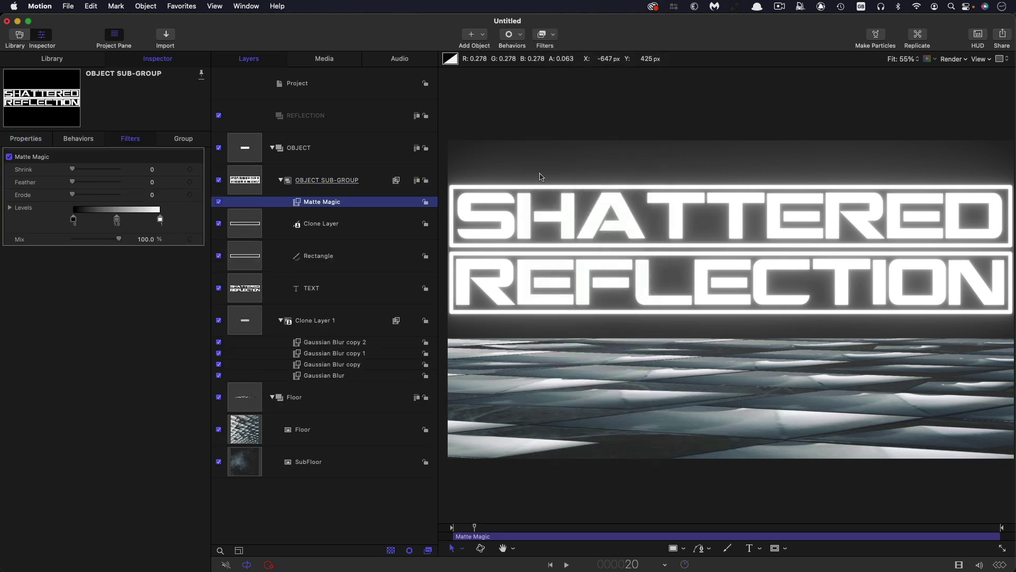
left_click_drag(73, 169, 99, 195)
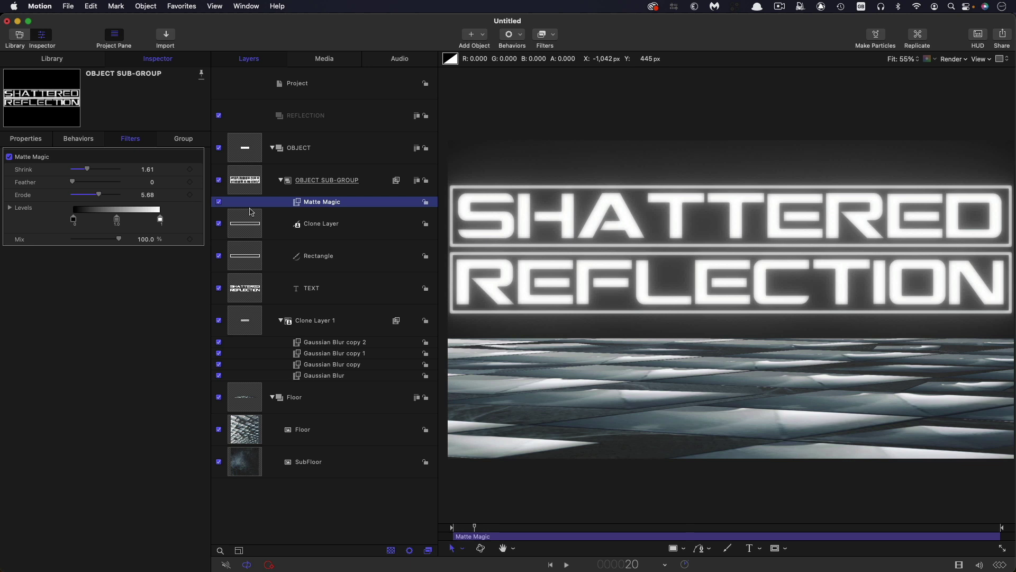
Toggle Matte Magic off and on to compare the thinned title
left_click(219, 203)
left_click(219, 202)
left_click(219, 202)
left_click(219, 202)
Add a Levels filter to OBJECT SUB-GROUP, dropping red output white to 0.73 and lowering green output white
left_click(553, 34)
mouse_move(608, 85)
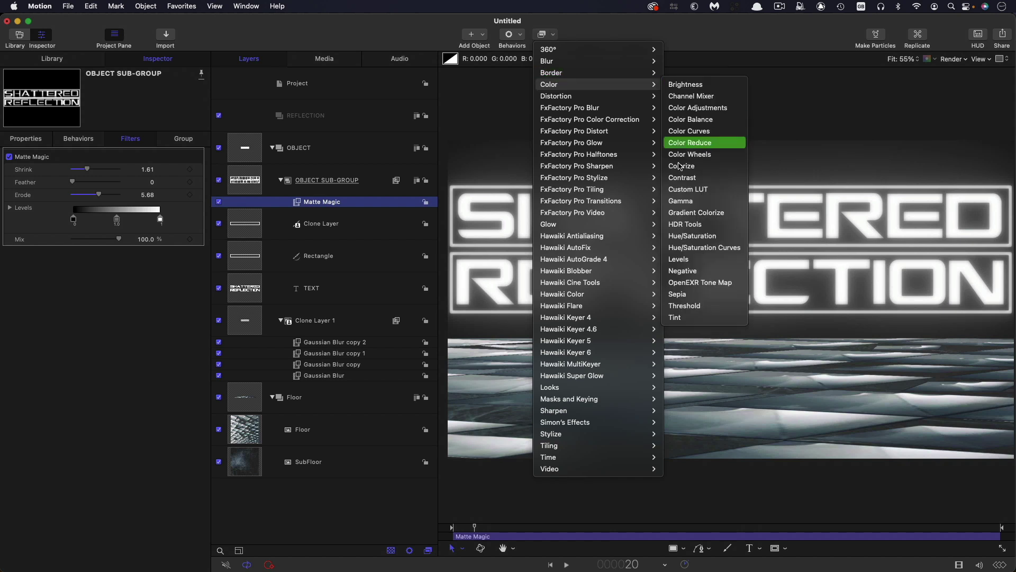
left_click(680, 260)
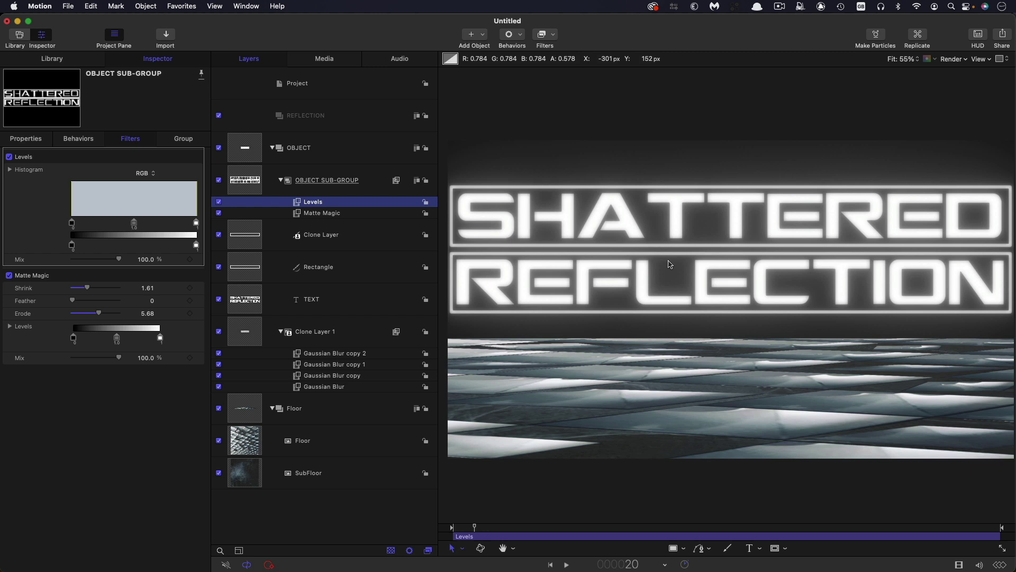
left_click(141, 173)
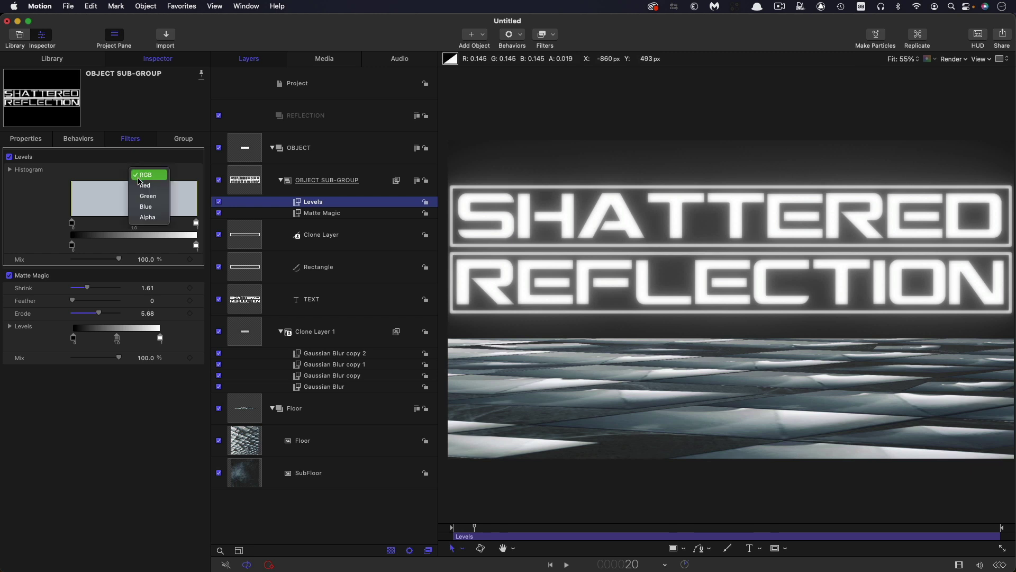
left_click(145, 185)
left_click_drag(196, 245, 85, 246)
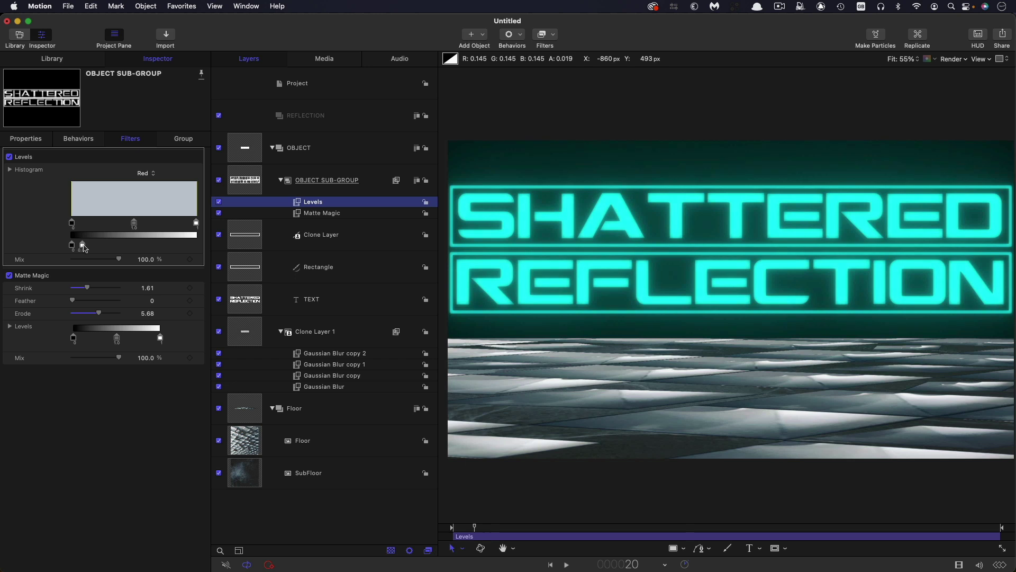
left_click(143, 174)
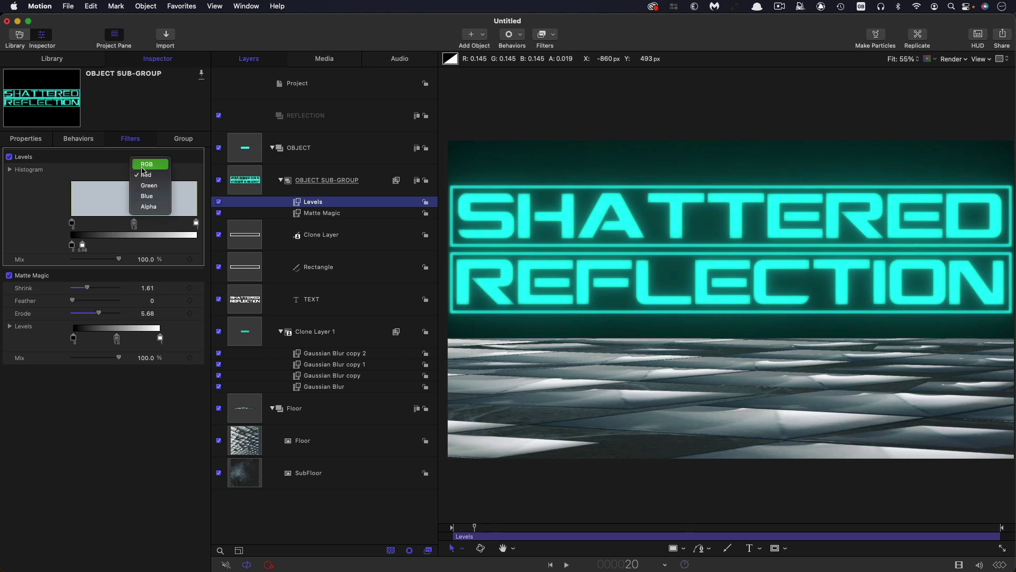
left_click(143, 184)
left_click_drag(196, 245, 181, 250)
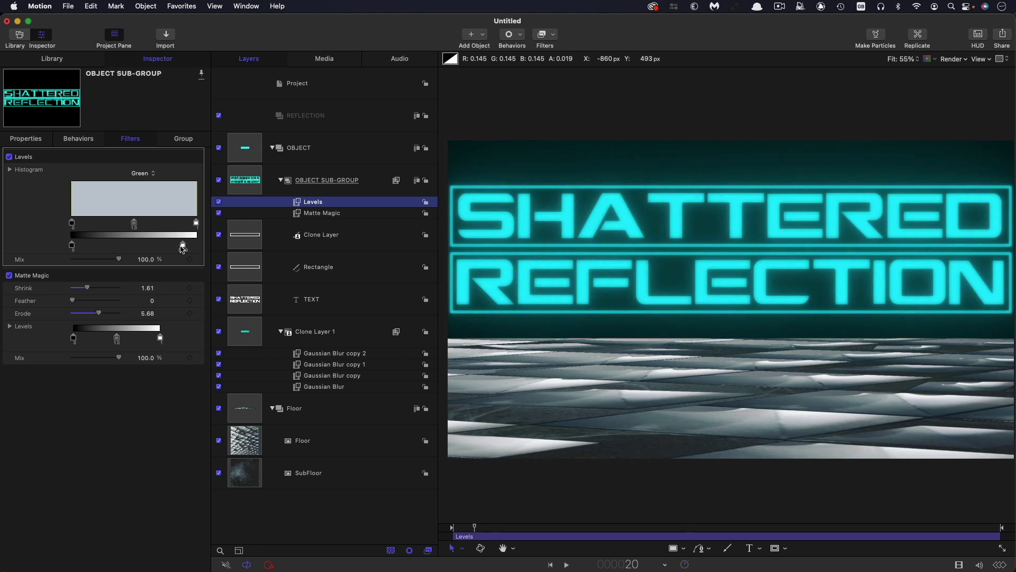
Add a second Levels filter (Levels 1) with RGB input white lowered to 0.87, then collapse OBJECT
left_click(552, 36)
mouse_move(564, 422)
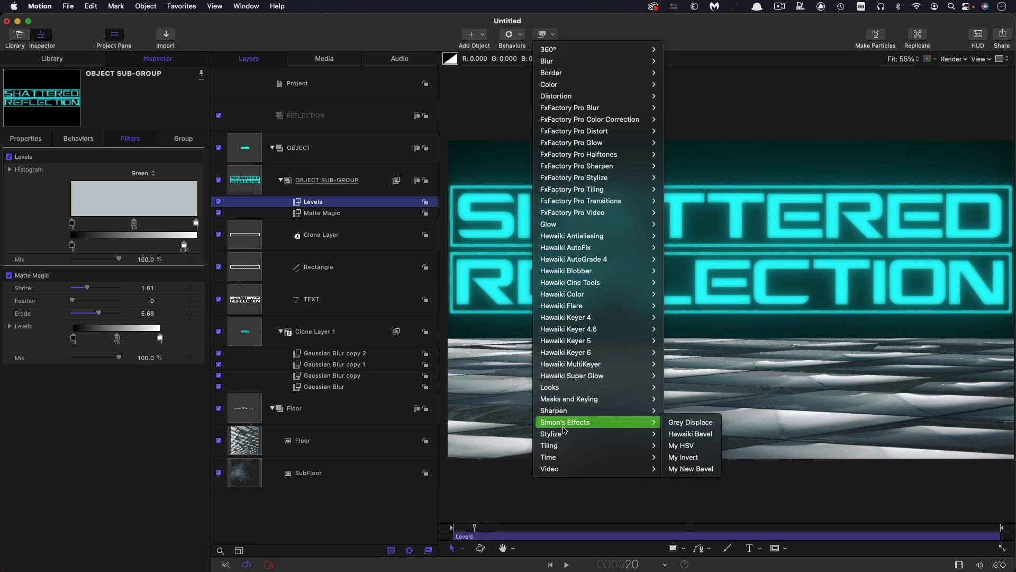
mouse_move(599, 90)
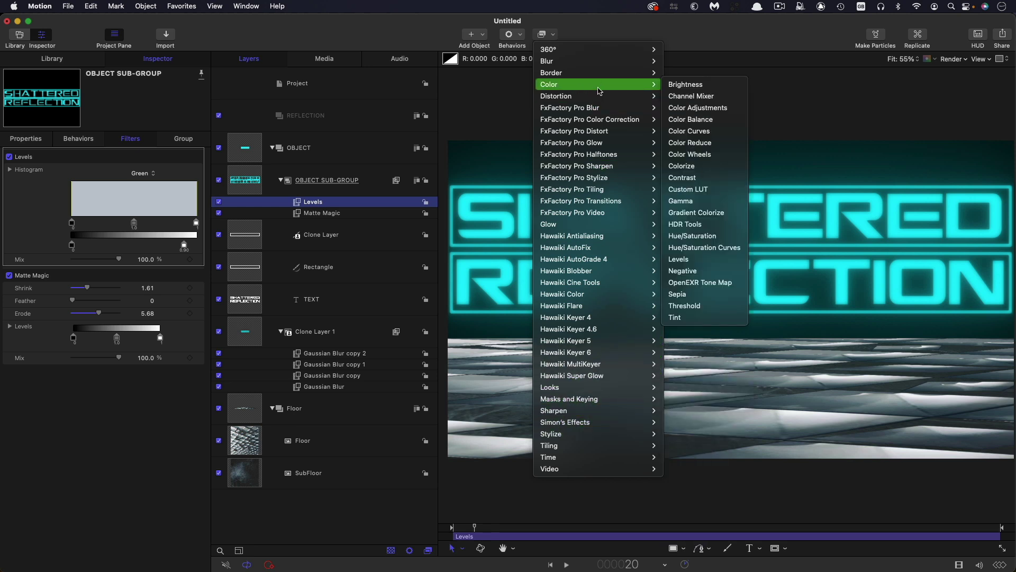
left_click(682, 259)
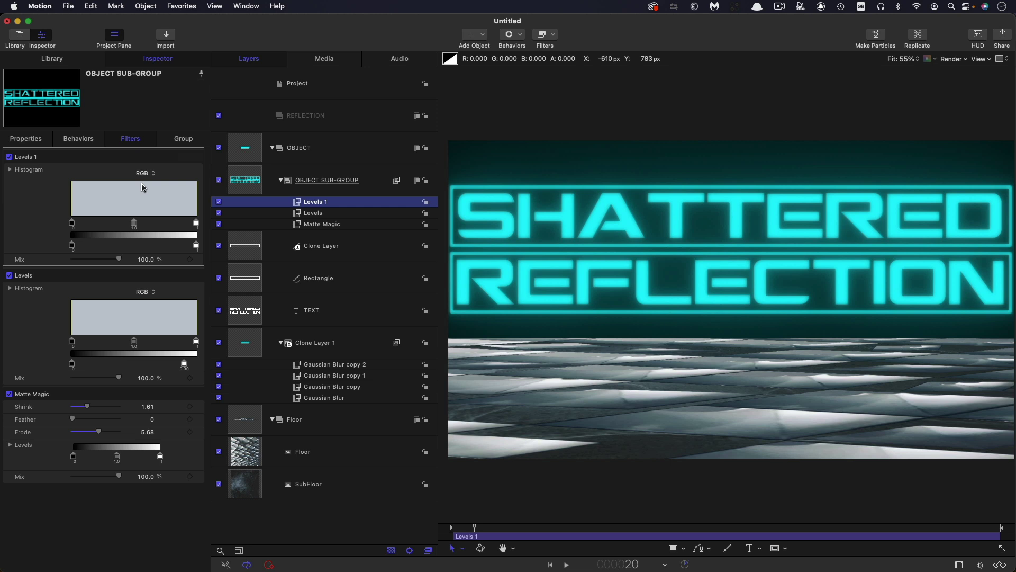
left_click_drag(196, 225, 180, 229)
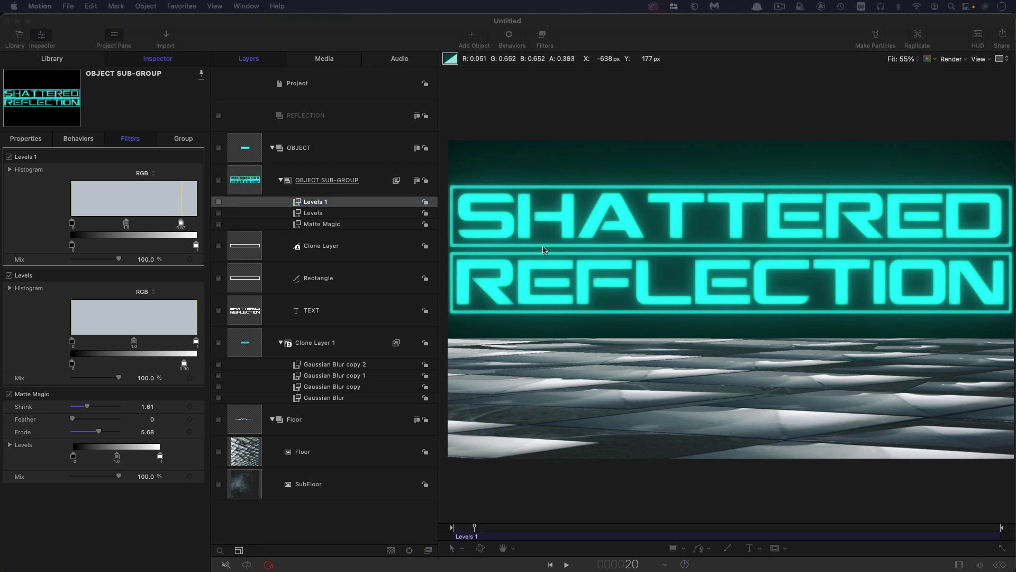
left_click(274, 149)
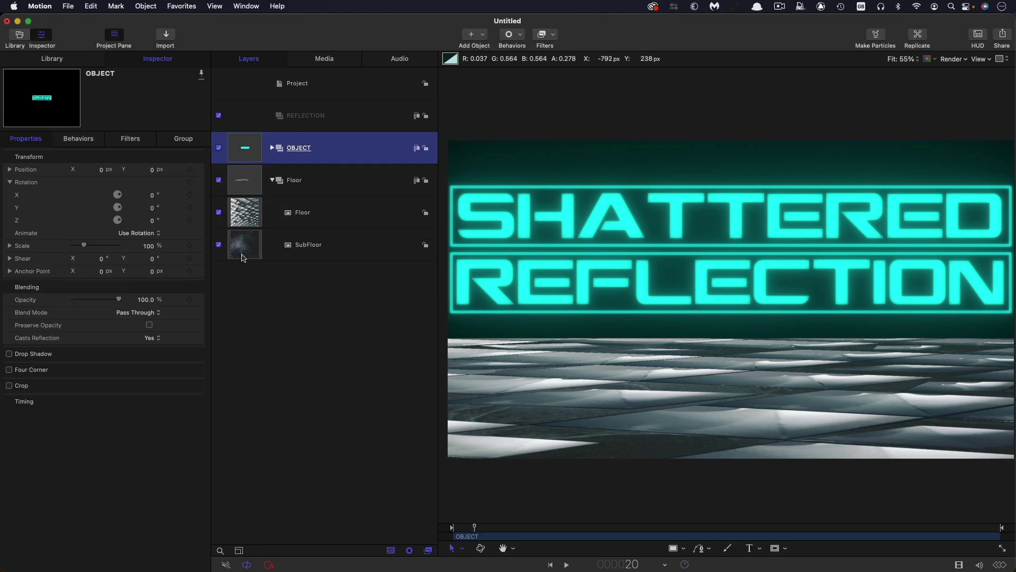
Clone the OBJECT group and move Clone Layer 2 into the REFLECTION group
right_click(244, 148)
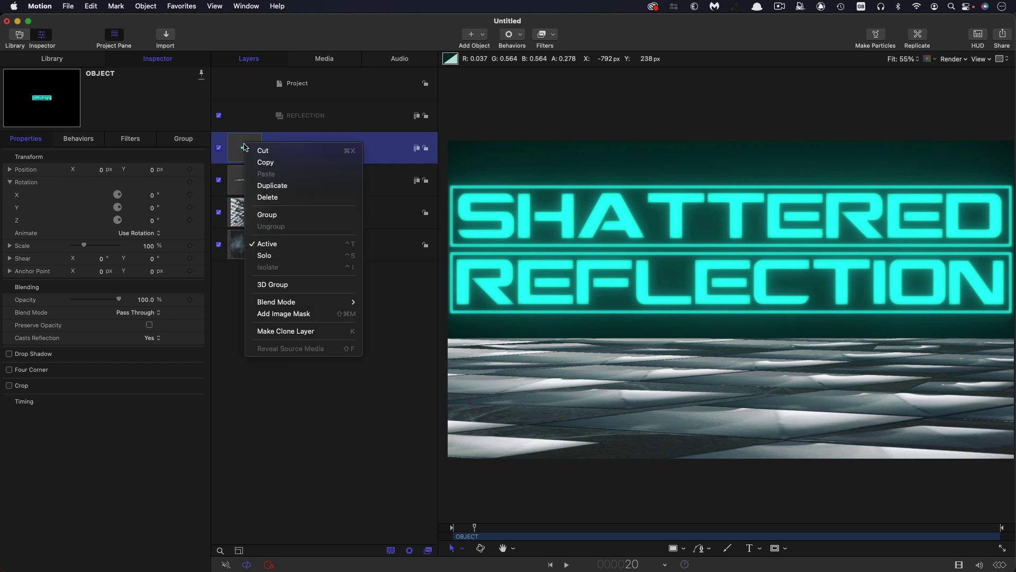
left_click(305, 331)
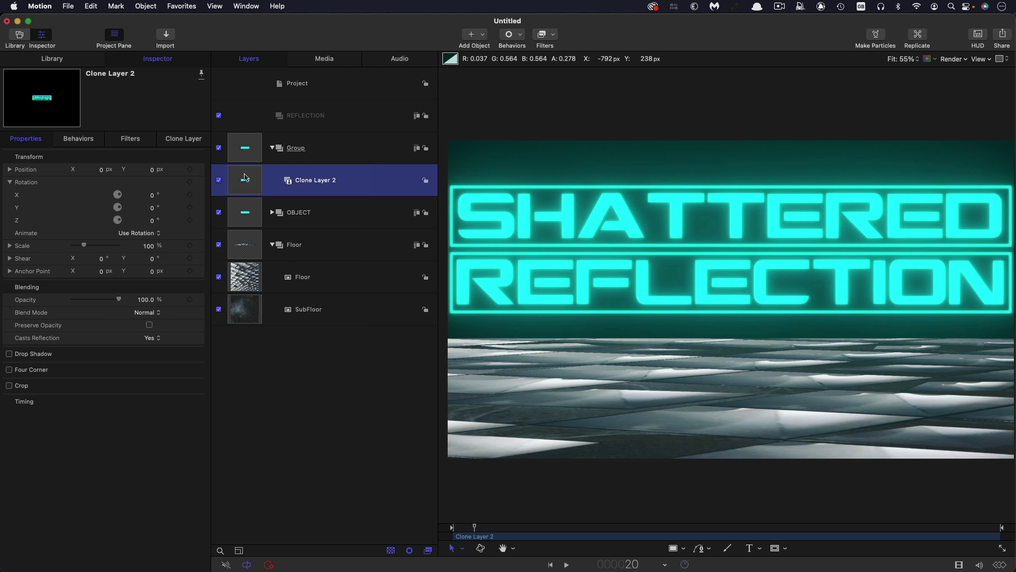
mouse_move(236, 186)
left_mouse_down()
mouse_move(327, 130)
mouse_move(325, 114)
left_mouse_up()
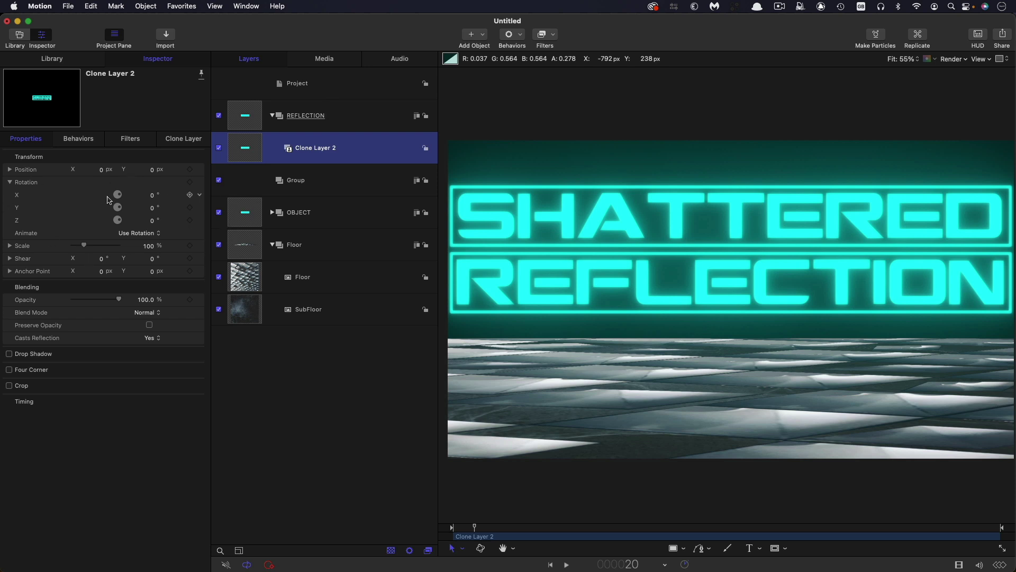
Flip Clone Layer 2 180° on X and lower it to Y −228.6 px
left_click(153, 198)
type("18")
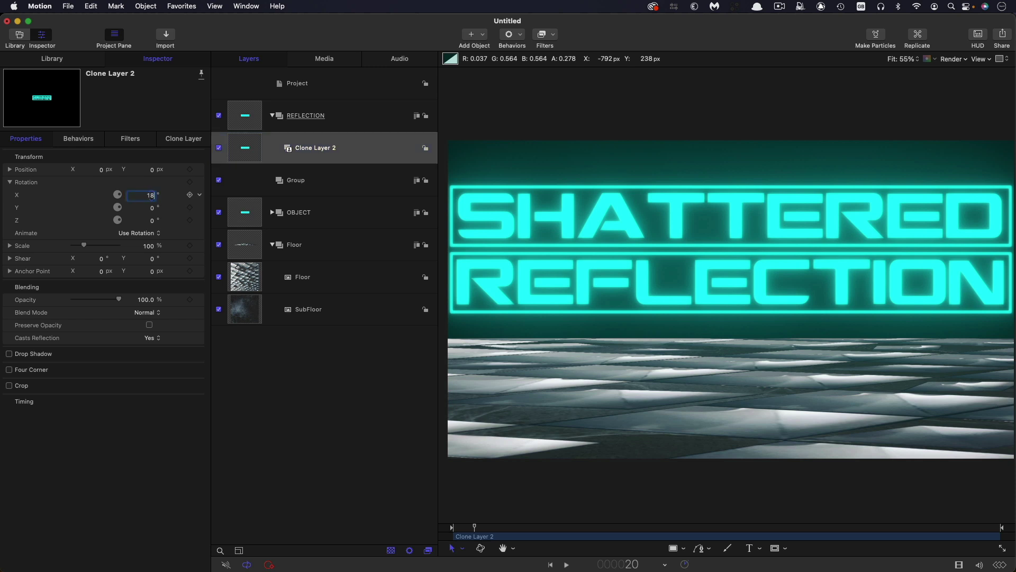
type("0")
key("Return")
left_click_drag(151, 170, 152, 171)
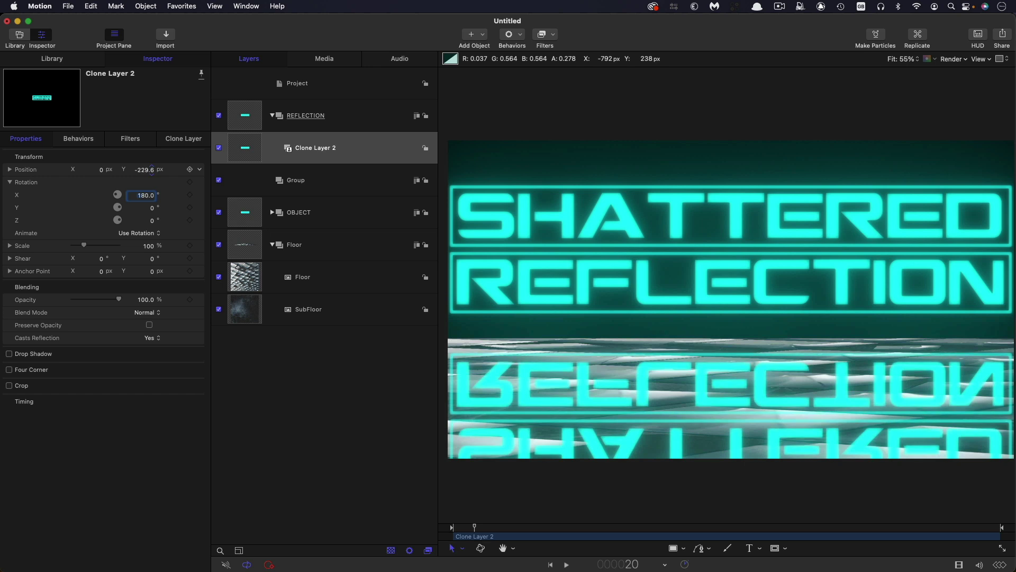
left_click_drag(152, 170, 151, 169)
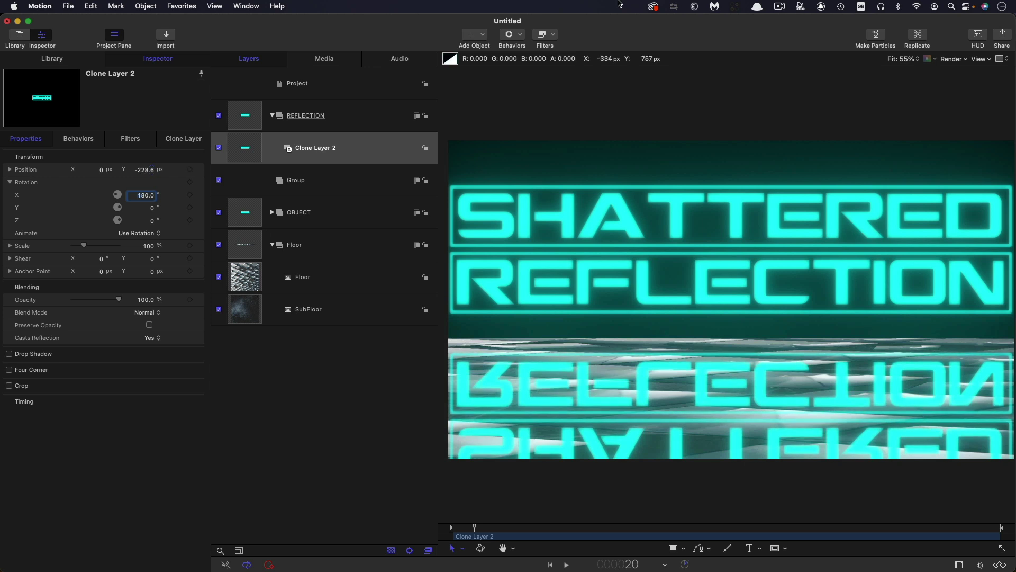
Add a Light to the scene and switch the project's groups to 3D
left_click(485, 34)
left_click(489, 78)
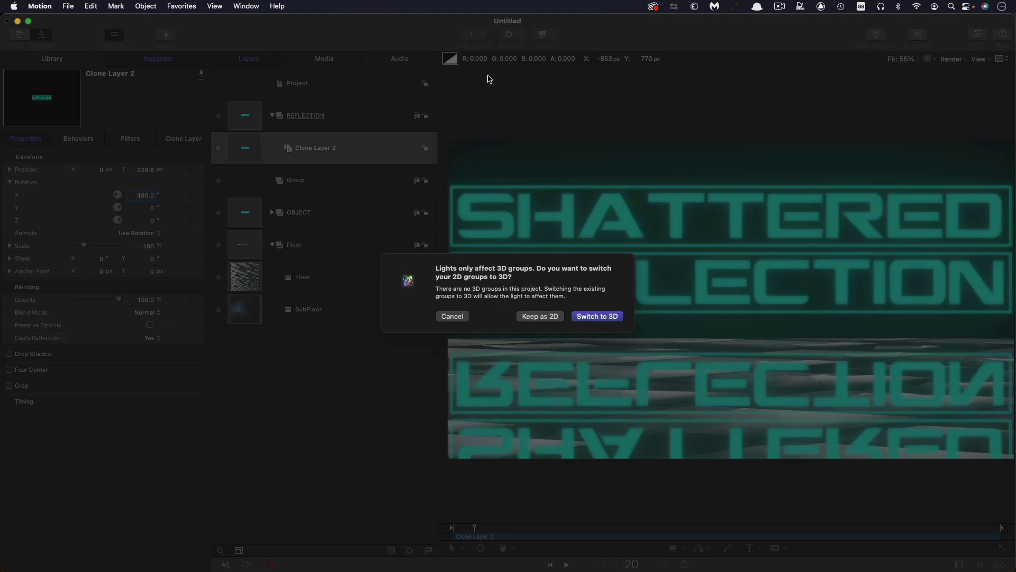
left_click(606, 317)
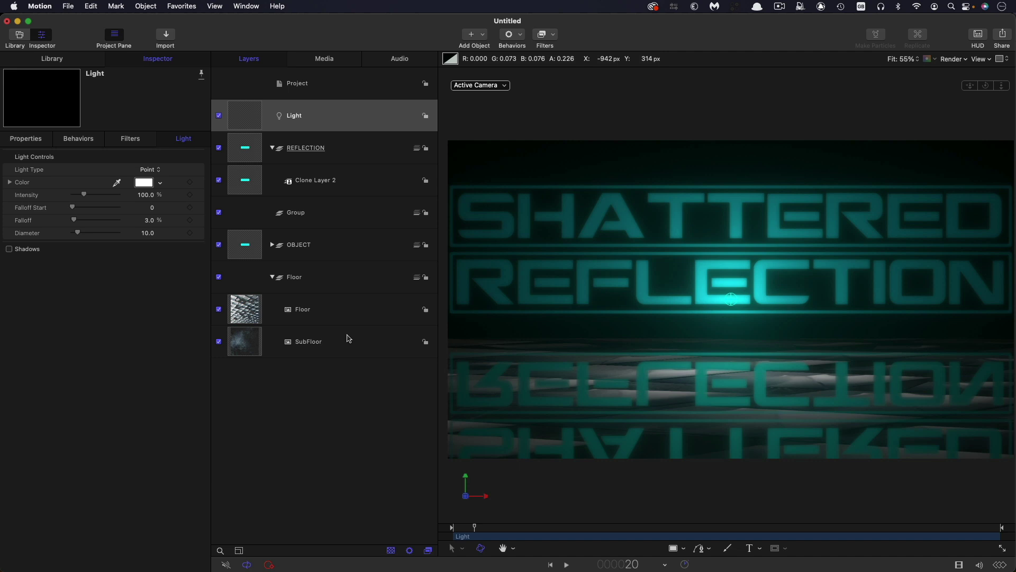
Set Lighting Shading to Off for both the OBJECT and REFLECTION groups
left_click(250, 244)
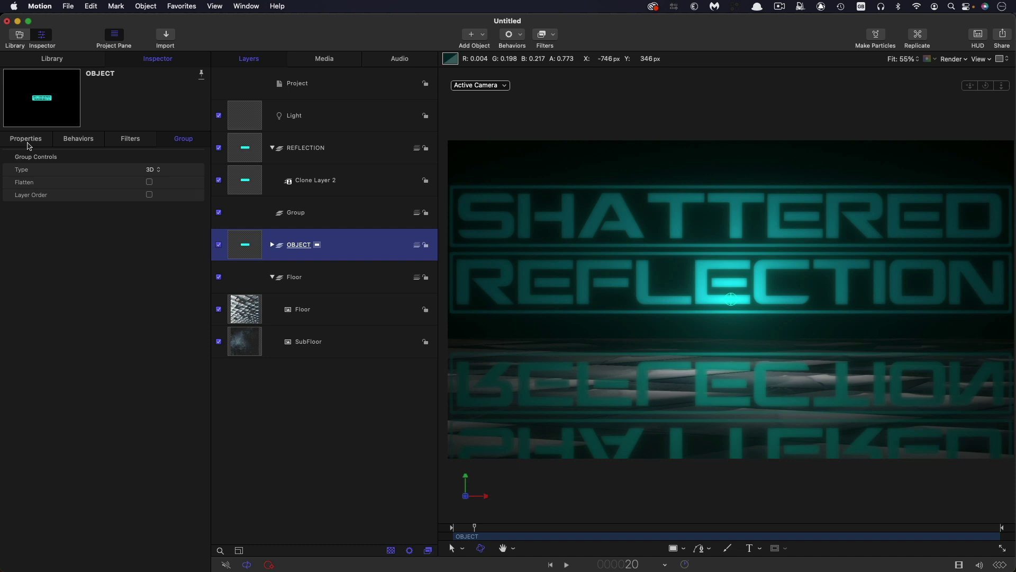
left_click(26, 139)
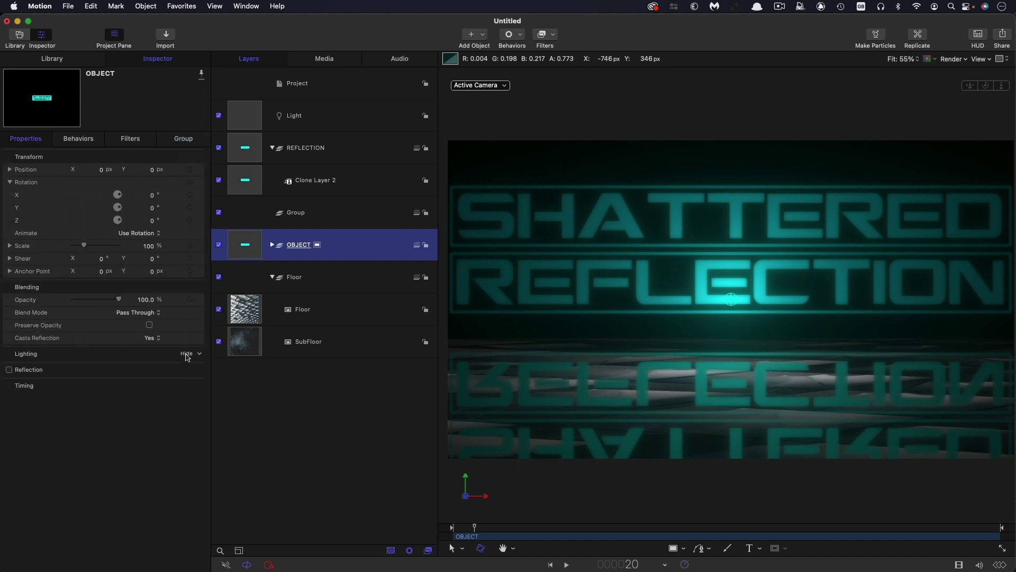
left_click(187, 353)
left_click(144, 367)
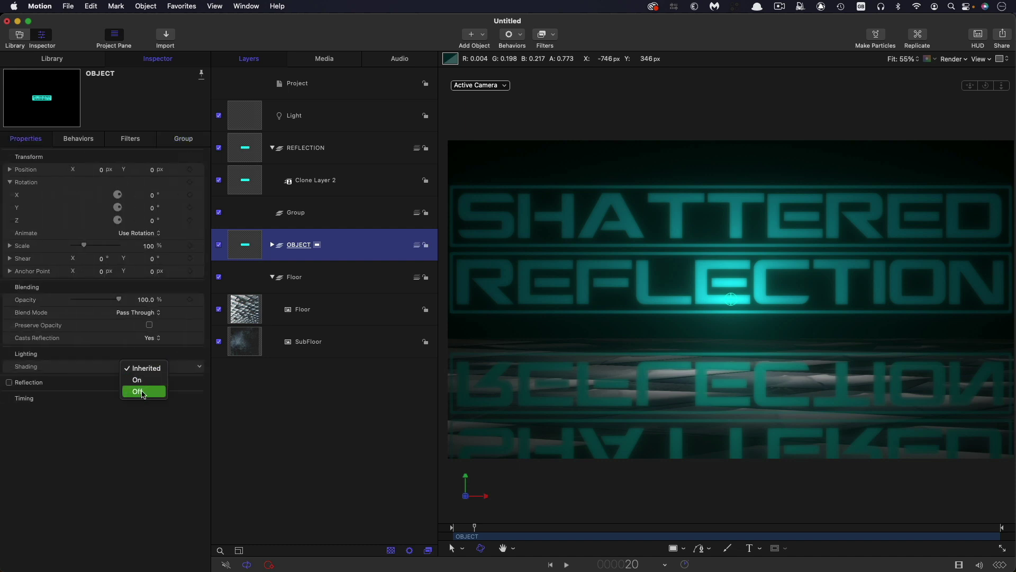
left_click(142, 391)
left_click(250, 149)
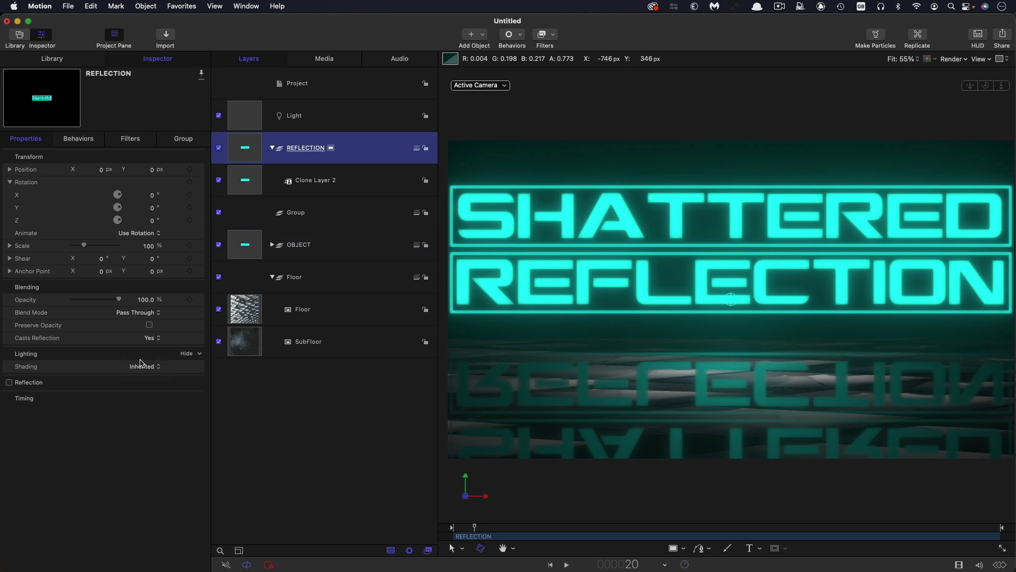
left_click(142, 365)
left_click(137, 391)
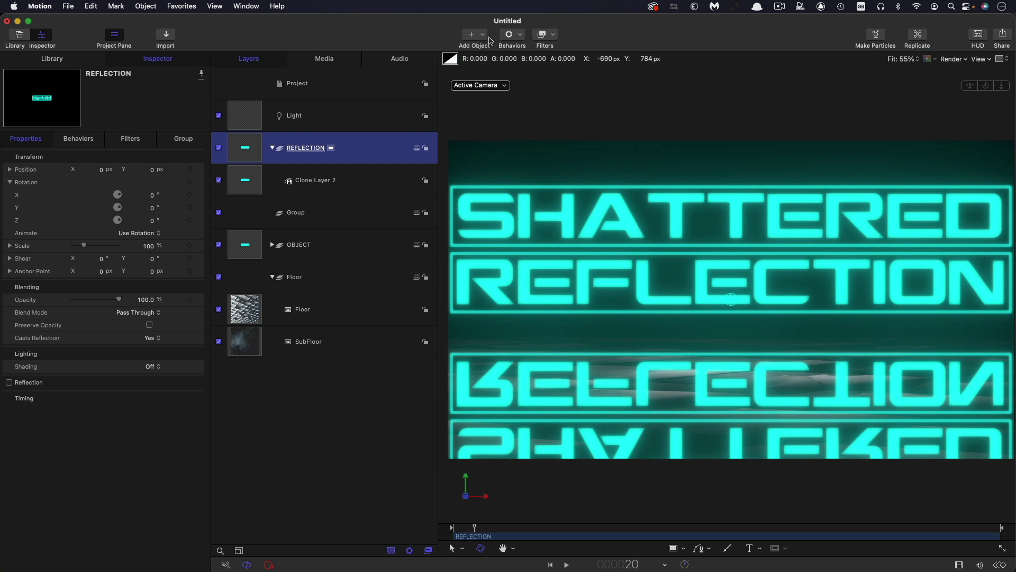
Add a camera and give it a 90° angle of view
left_click(483, 34)
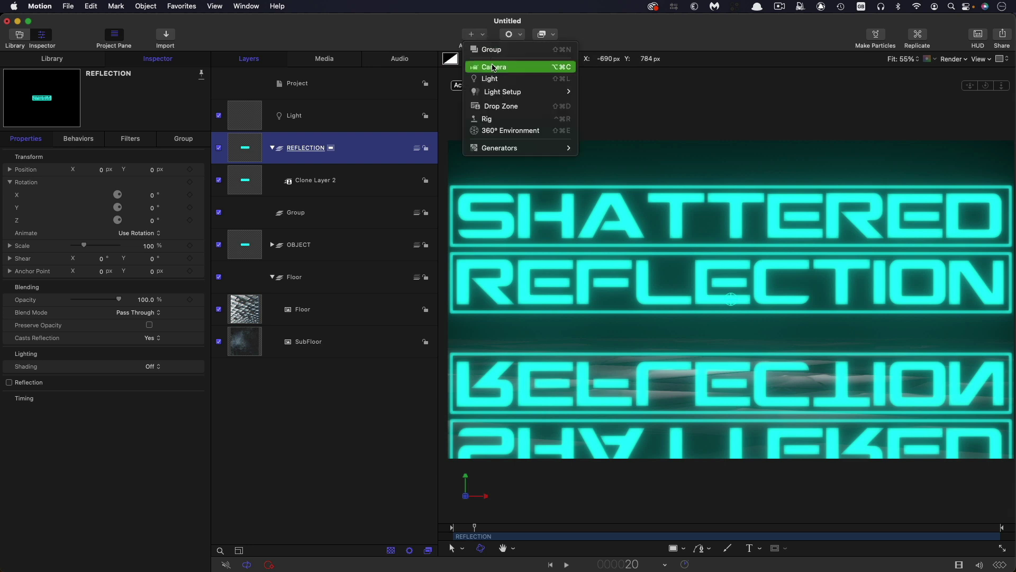
key("Escape")
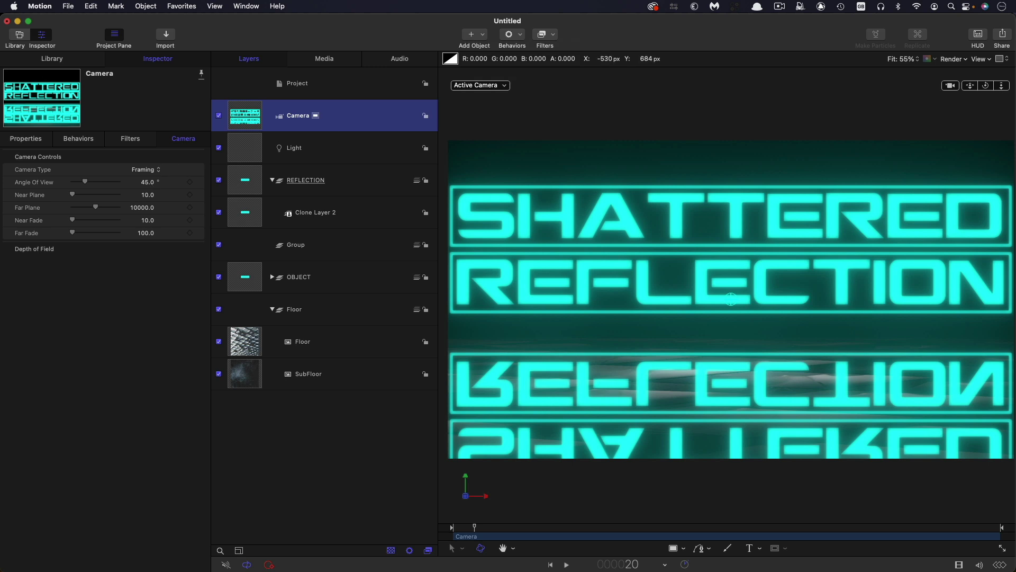
left_click(150, 183)
type("90")
key("Return")
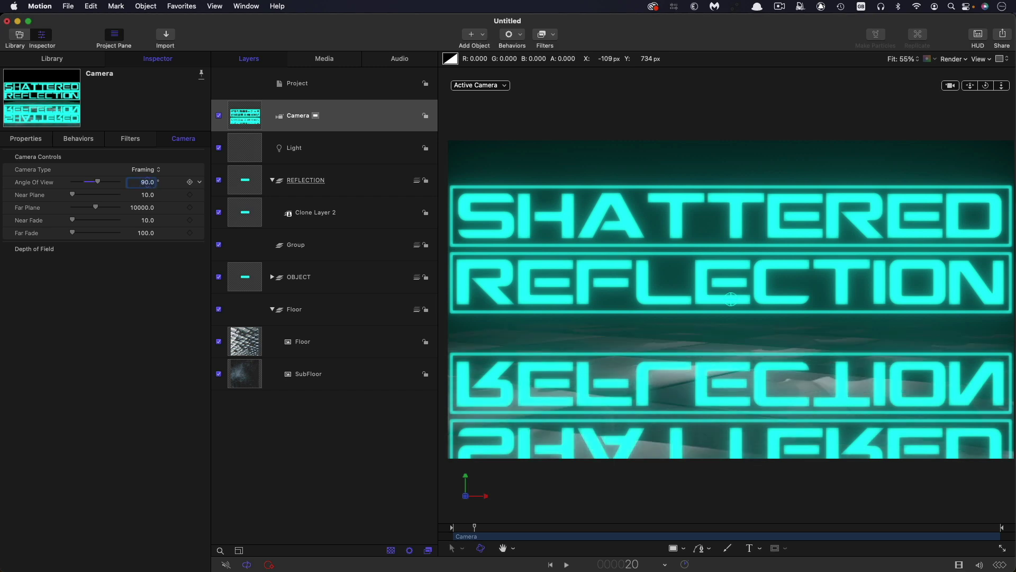
Turn the camera 15° on Y and move it to X 175.35, Y −136.45, Z 281
left_click(30, 138)
left_click_drag(152, 207, 152, 207)
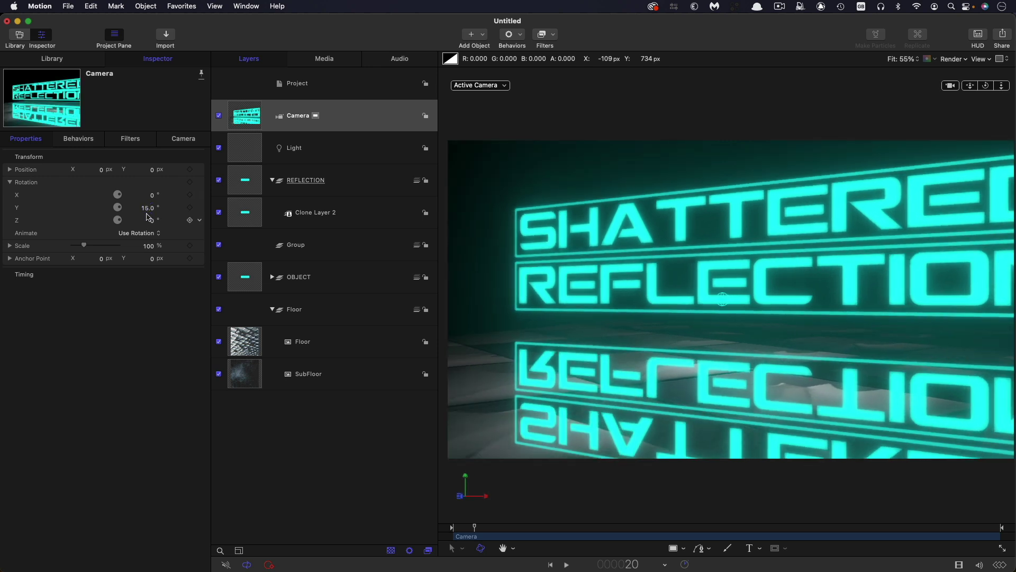
left_click(9, 170)
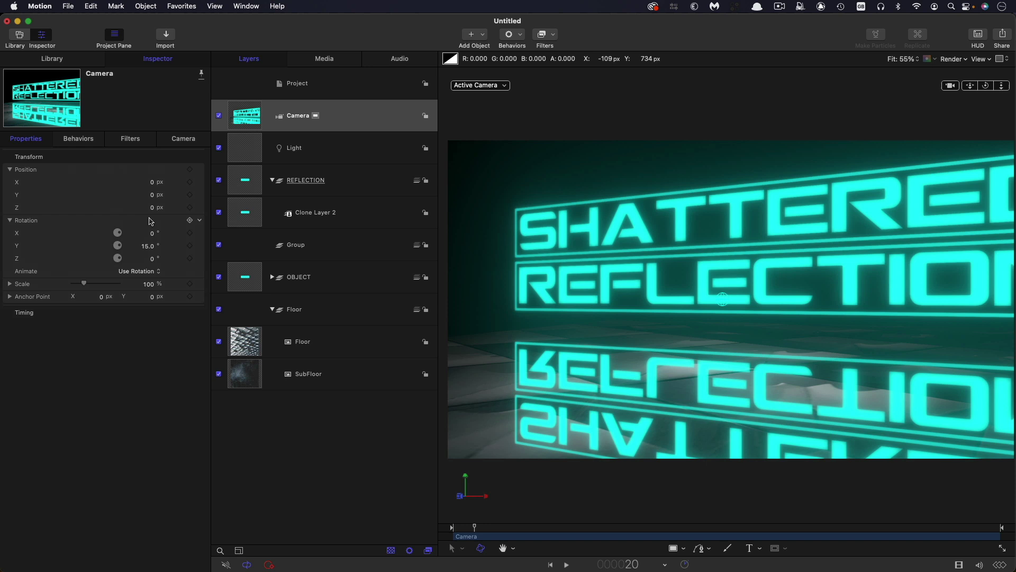
mouse_move(152, 206)
left_mouse_down()
mouse_move(151, 182)
mouse_move(154, 196)
left_mouse_up()
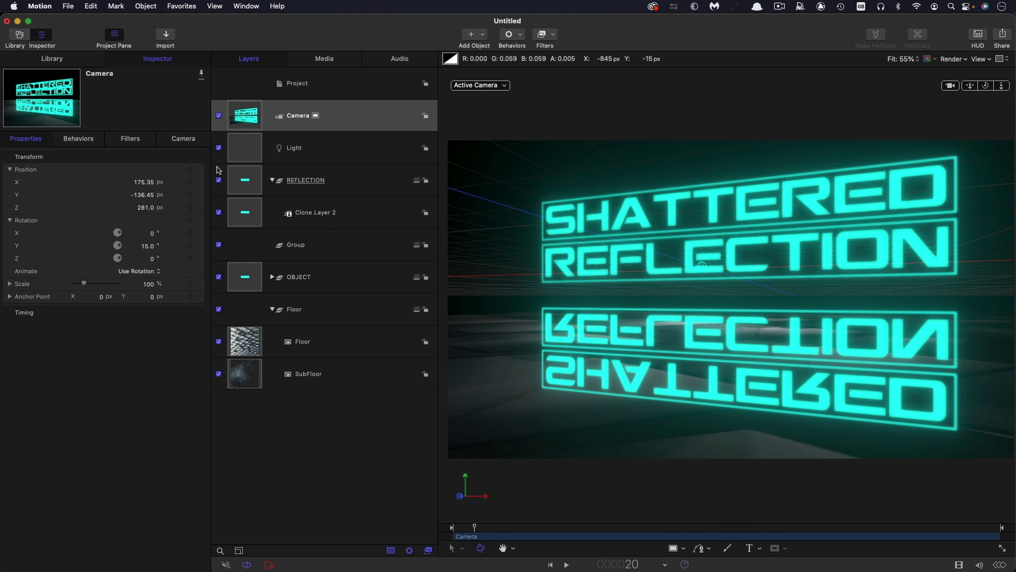
Give REFLECTION an Image Mask sourced from the Floor layer's luminance, keeping Floor visible
left_click(243, 181)
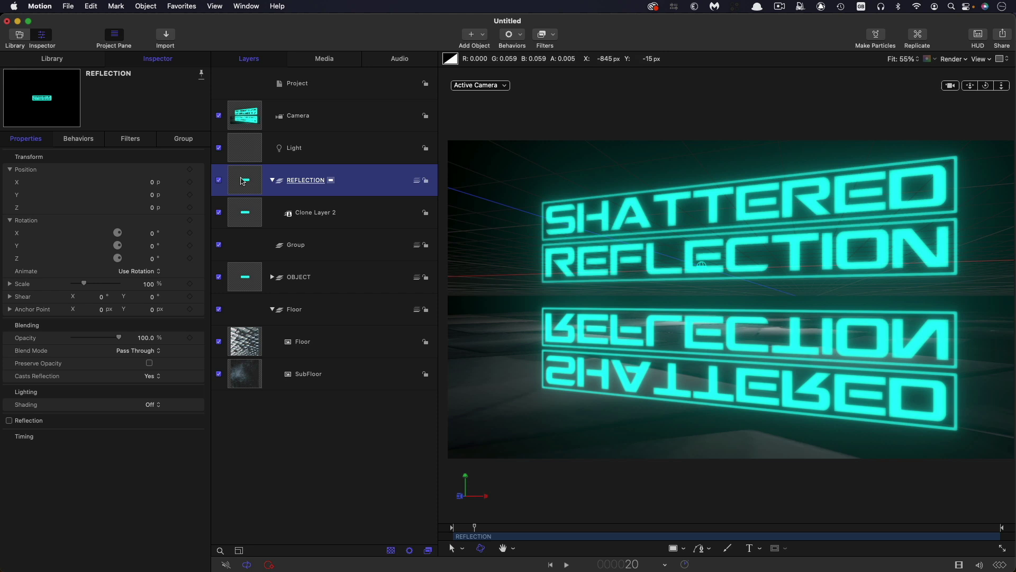
right_click(243, 182)
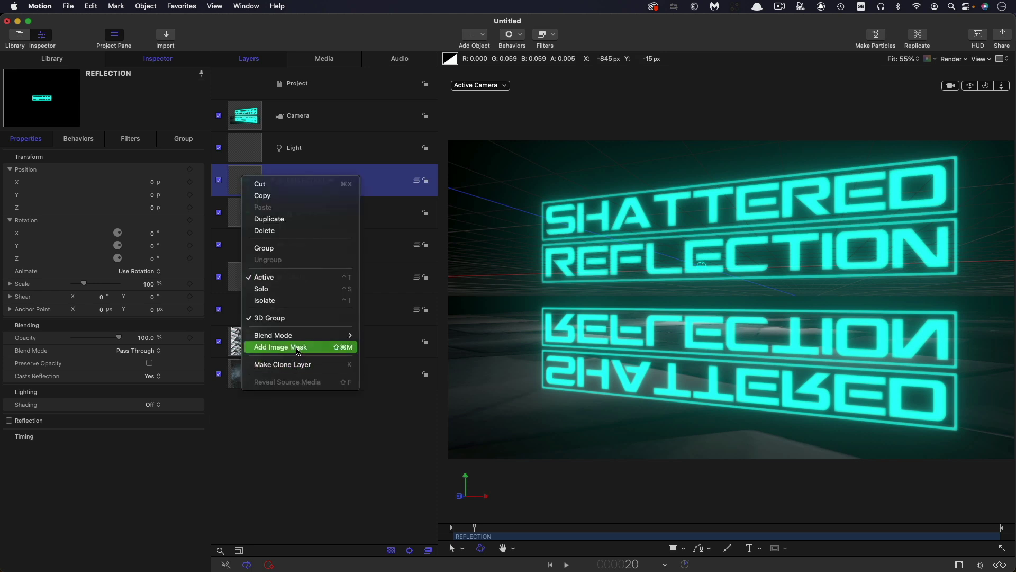
left_click(298, 347)
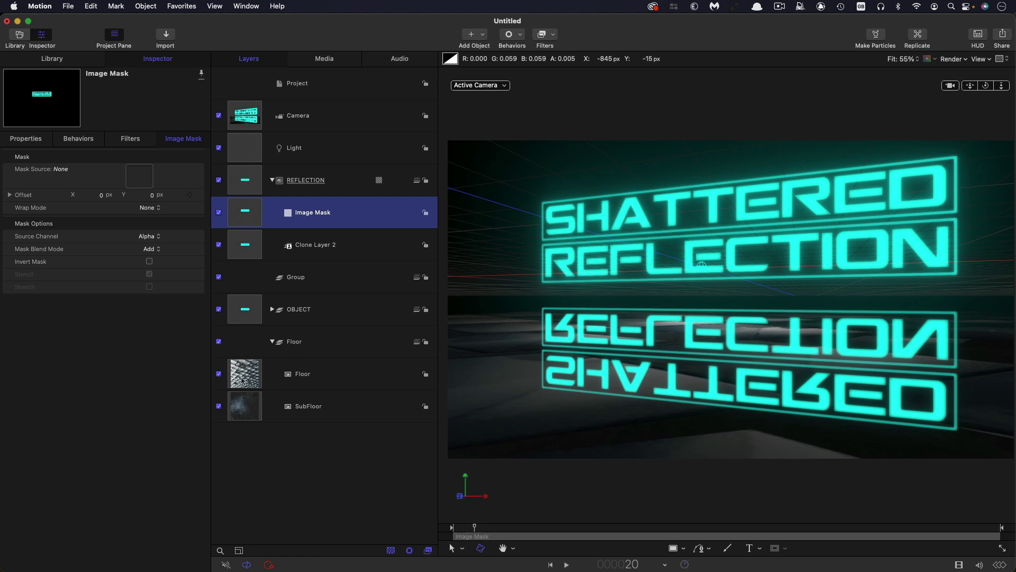
left_click_drag(242, 380, 138, 178)
left_click(149, 236)
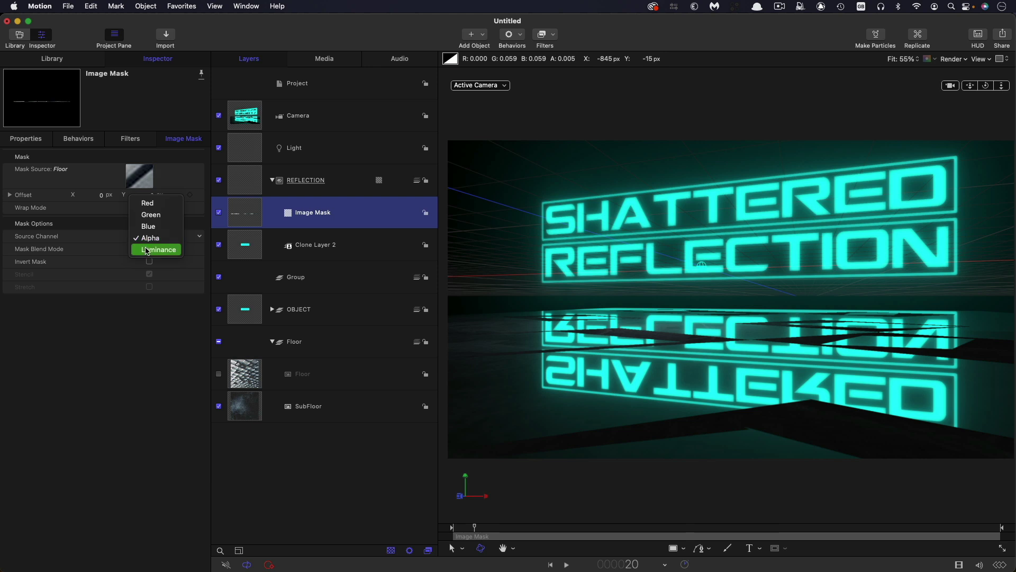
left_click(148, 250)
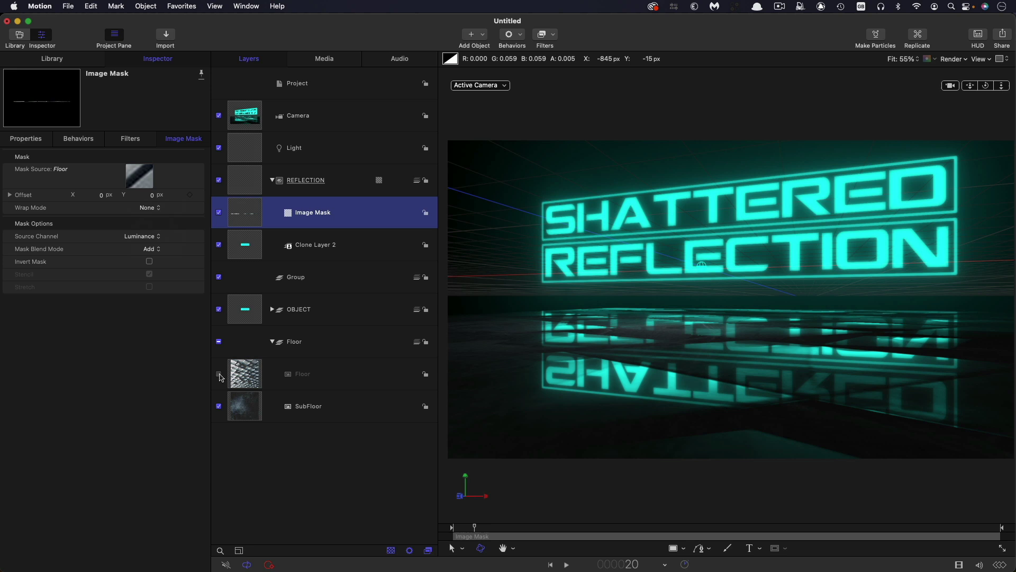
left_click(219, 374)
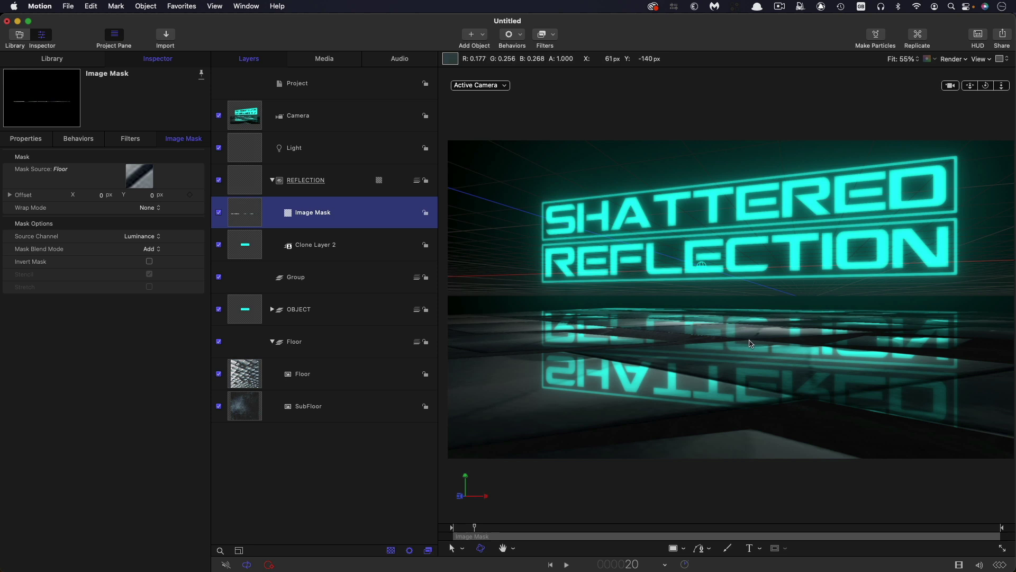
Set the canvas render quality to Best while checking the reflection detail up close
key("super+/")
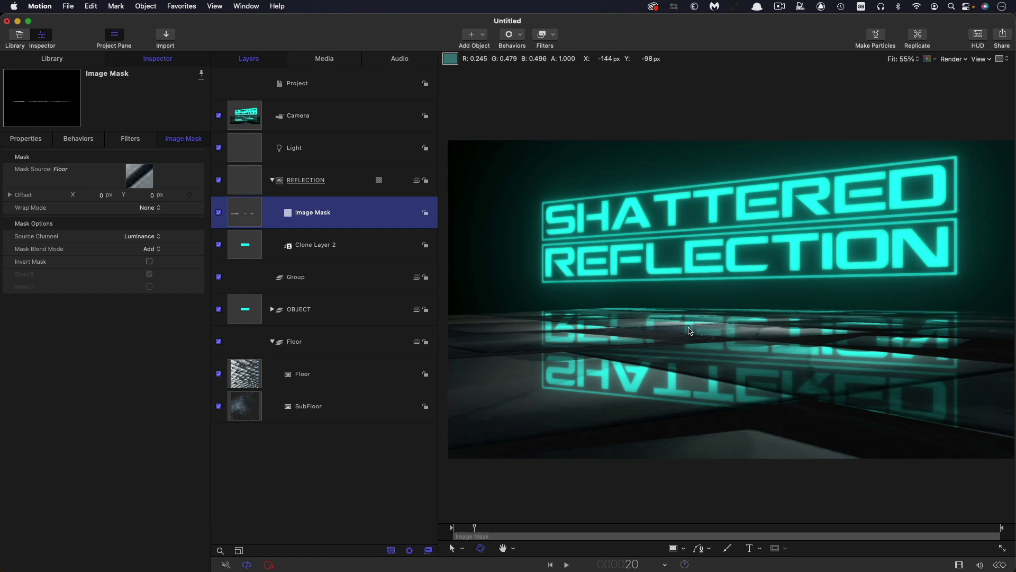
key("super+equal")
key("super+equal")
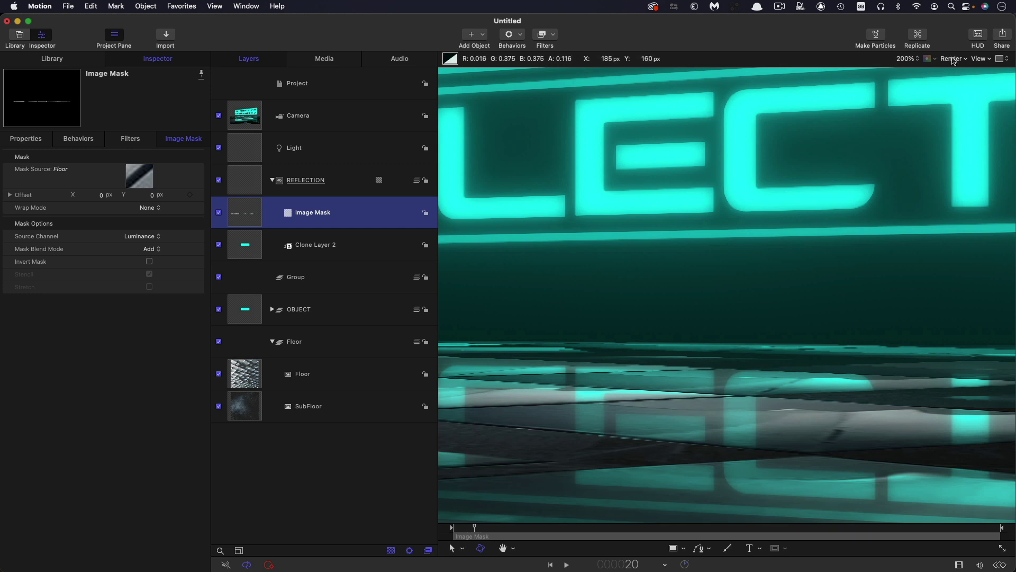
left_click(953, 60)
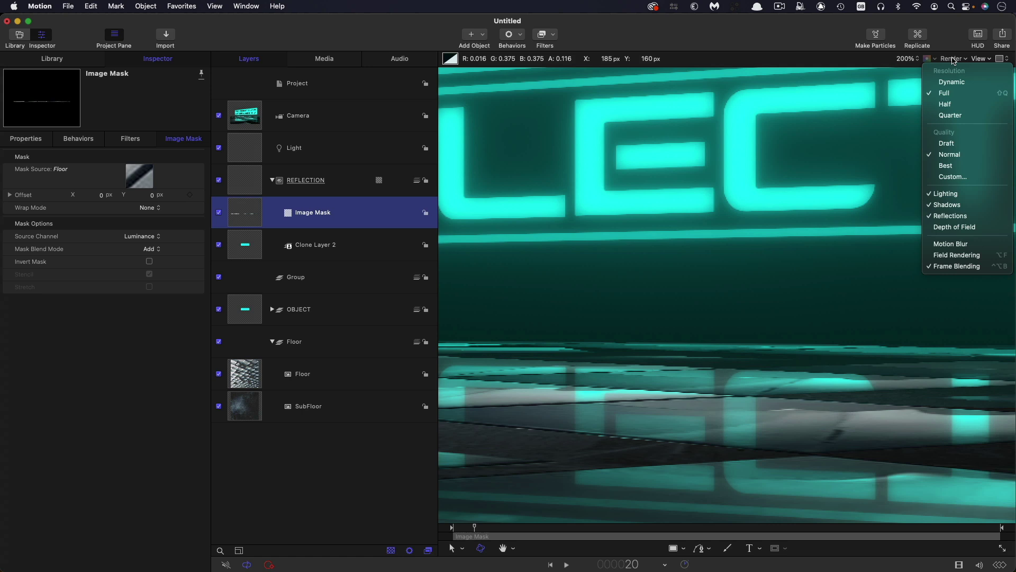
left_click(943, 166)
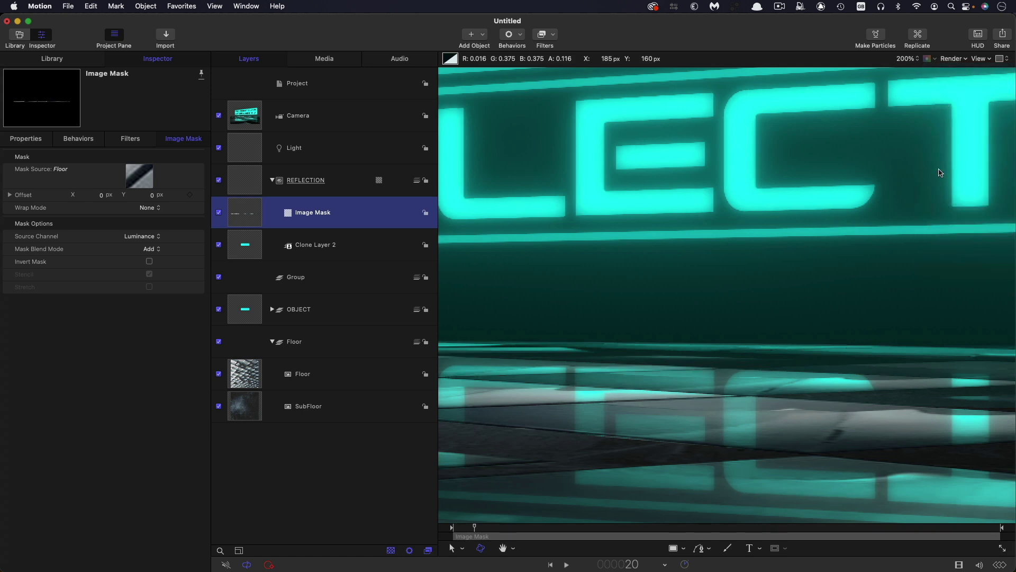
key("shift+z")
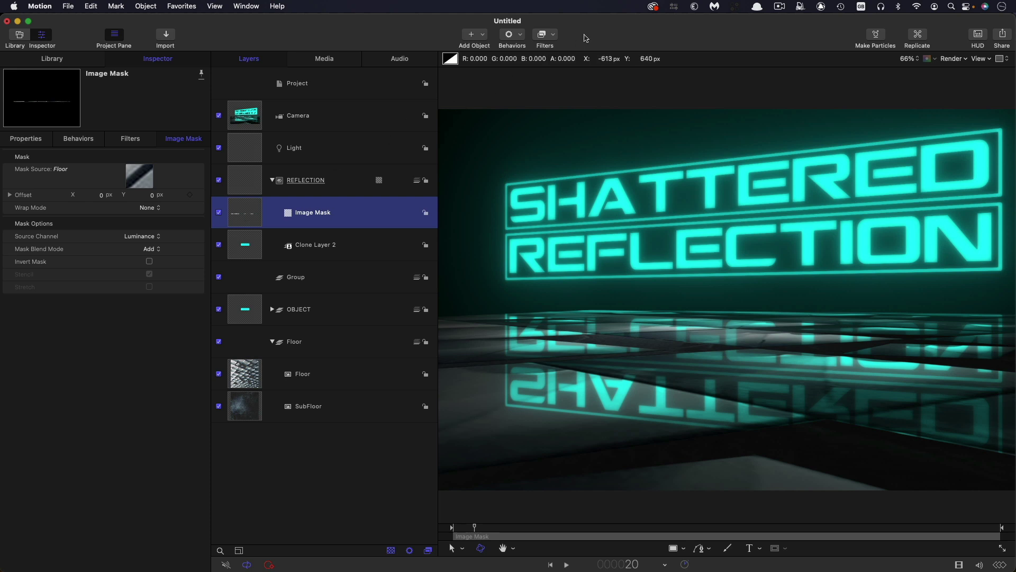
Add a Levels filter to the Image Mask, raising its black input and lowering its white input
left_click(551, 34)
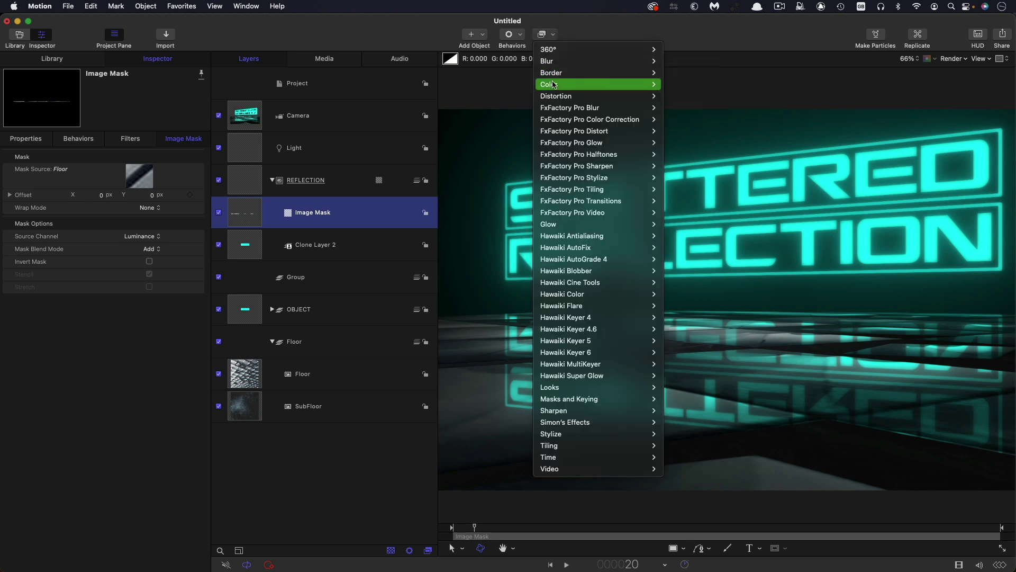
mouse_move(572, 84)
left_click(705, 259)
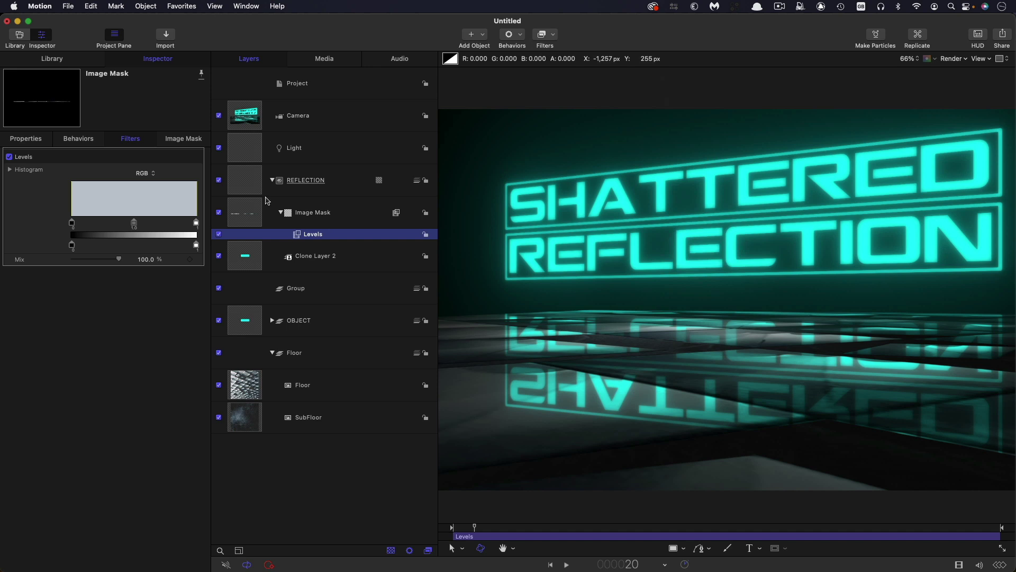
mouse_move(75, 226)
left_mouse_down()
mouse_move(98, 228)
mouse_move(77, 229)
mouse_move(85, 227)
left_mouse_up()
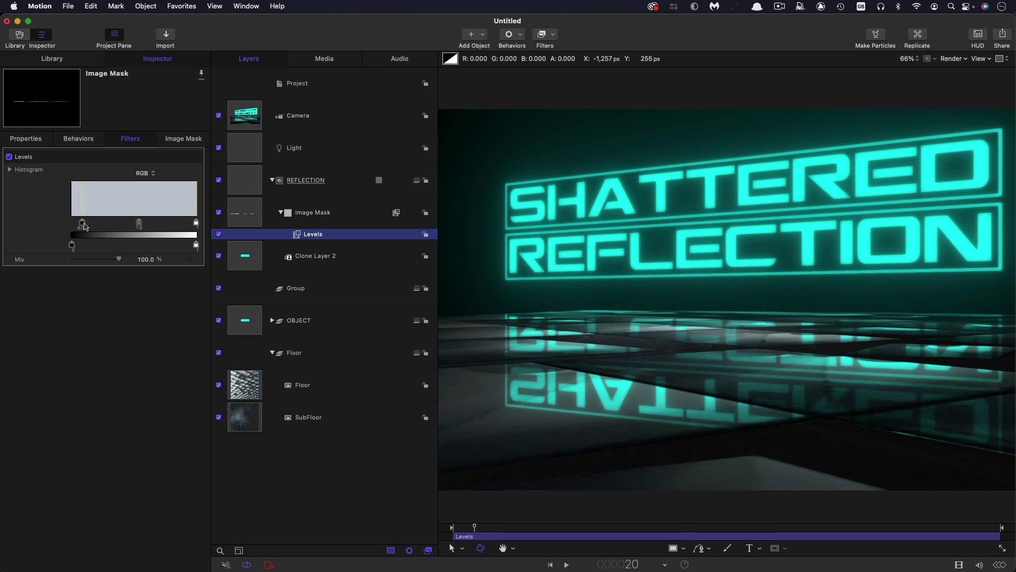
left_click(501, 528)
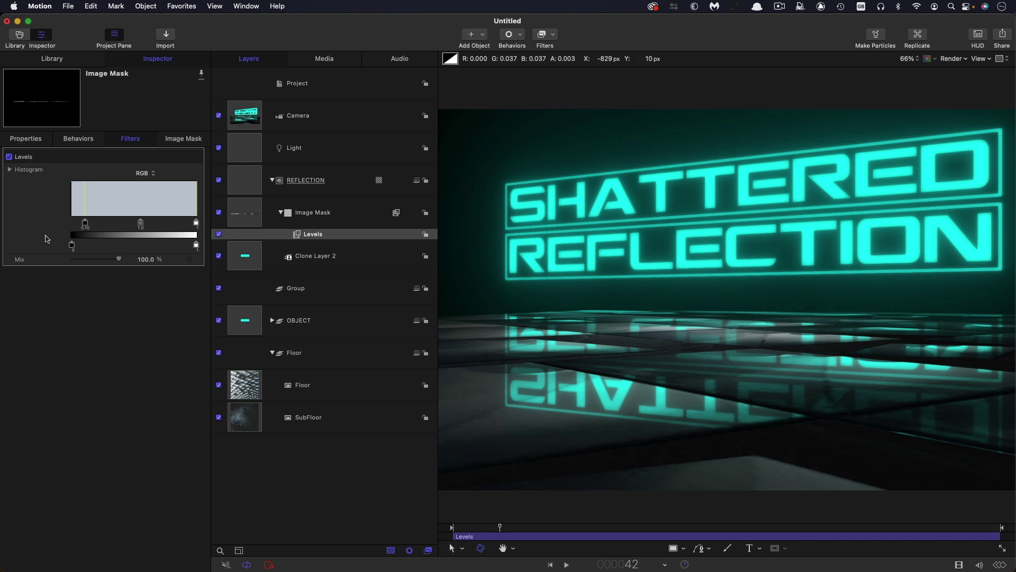
left_click_drag(85, 227, 90, 229)
mouse_move(196, 226)
left_mouse_down()
mouse_move(169, 227)
mouse_move(185, 227)
left_mouse_up()
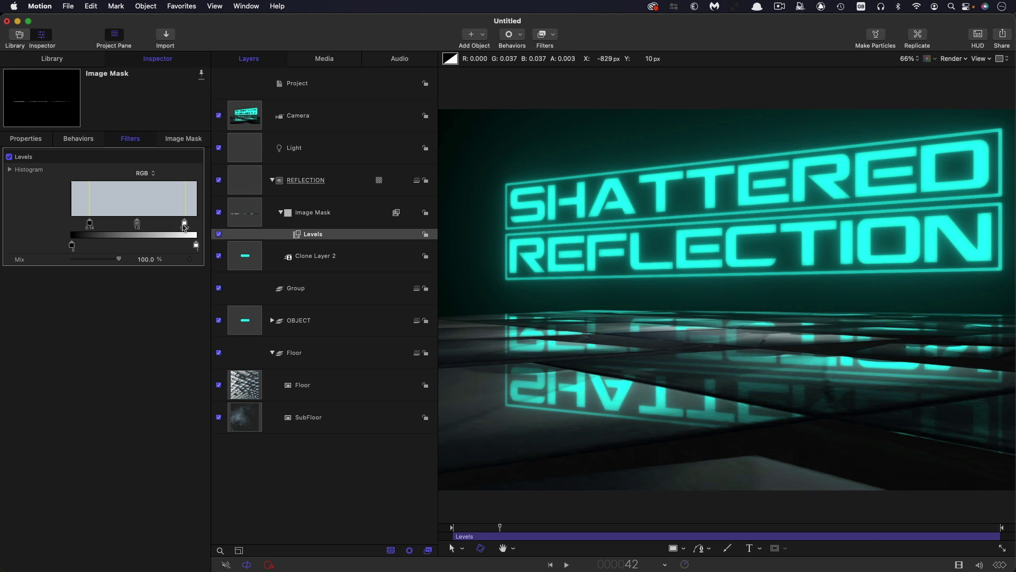
left_click(318, 115)
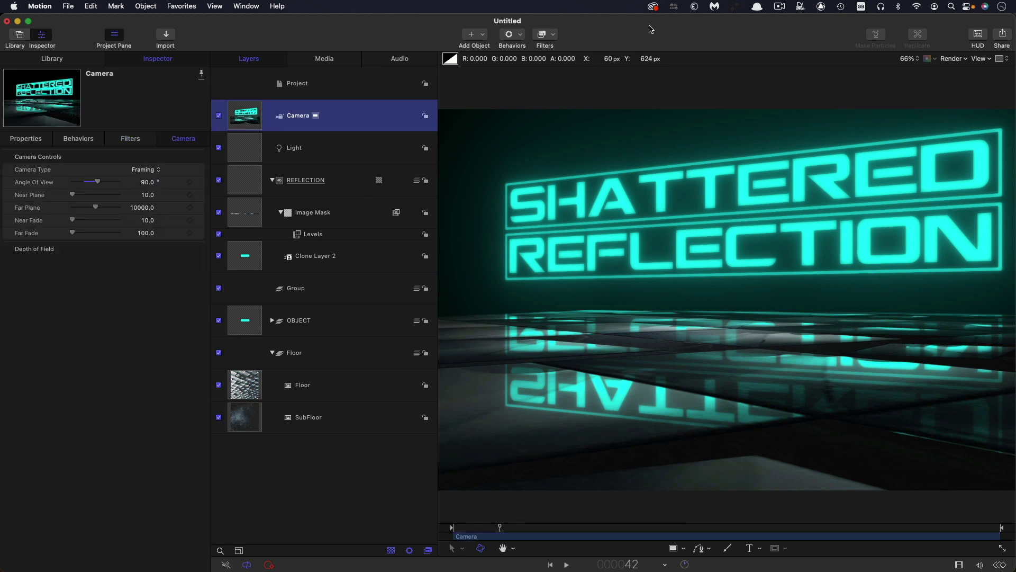
Position the camera at X −1350, Y −100, Z −500 and set its Y rotation to 0°
left_click(26, 140)
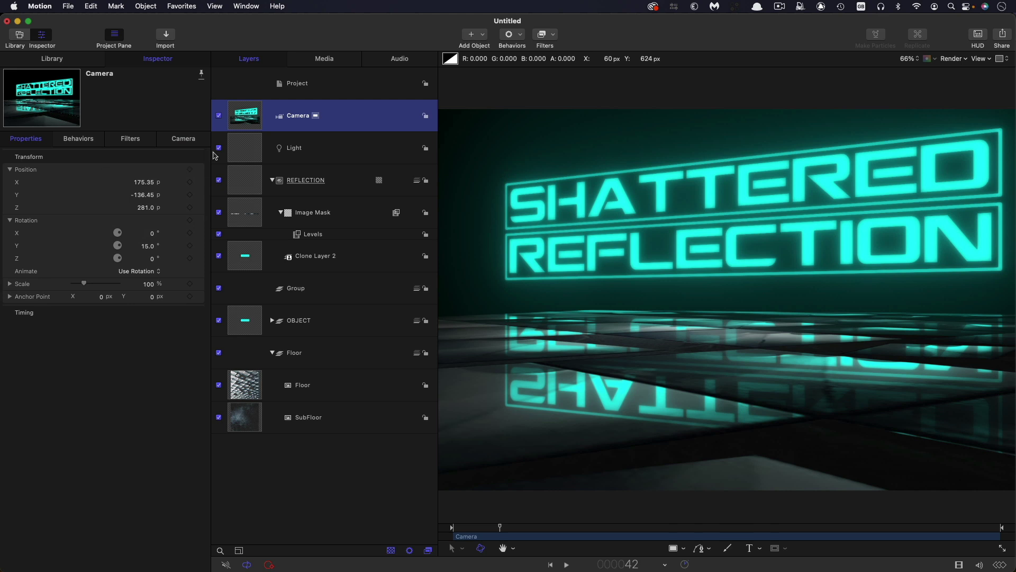
left_click(144, 182)
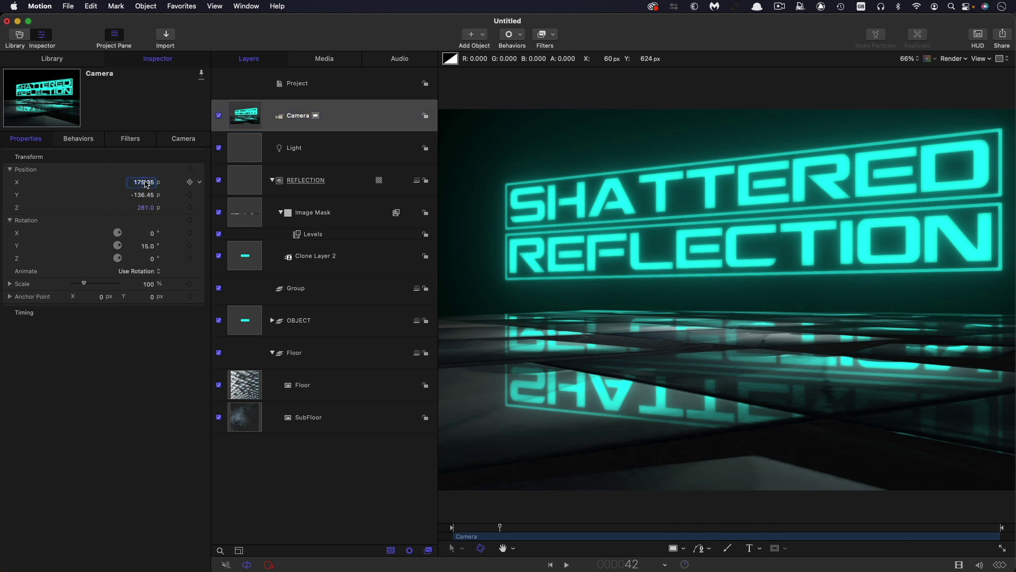
type("-1350")
key("Return")
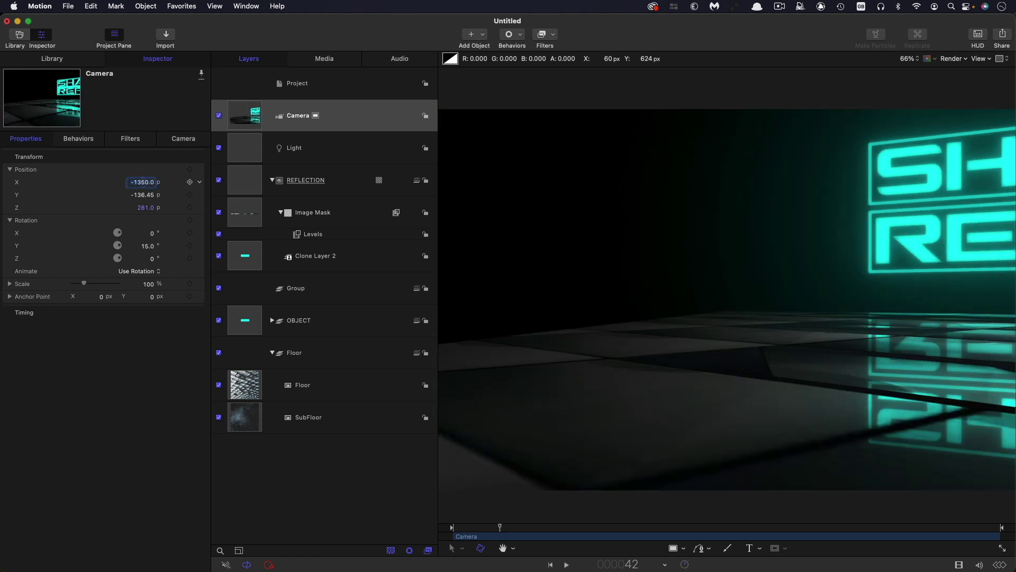
key("Tab")
type("-100")
key("Tab")
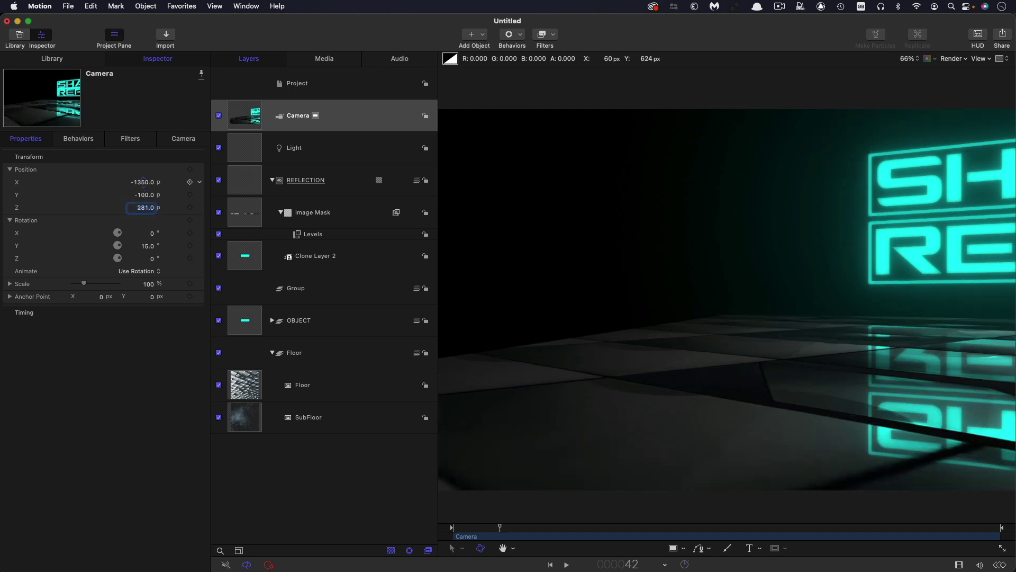
type("-500")
key("Return")
left_click(149, 246)
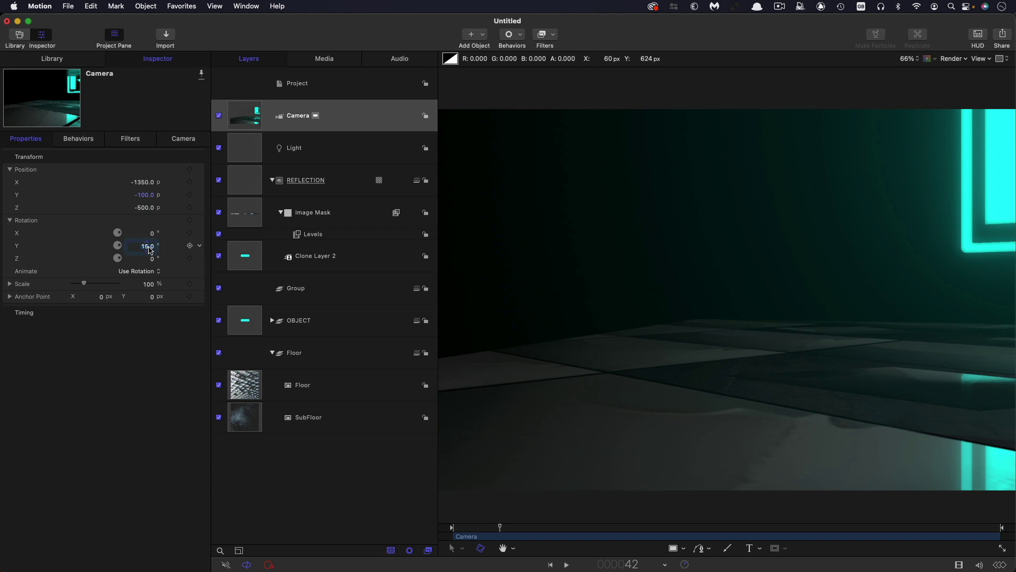
type("0")
key("Return")
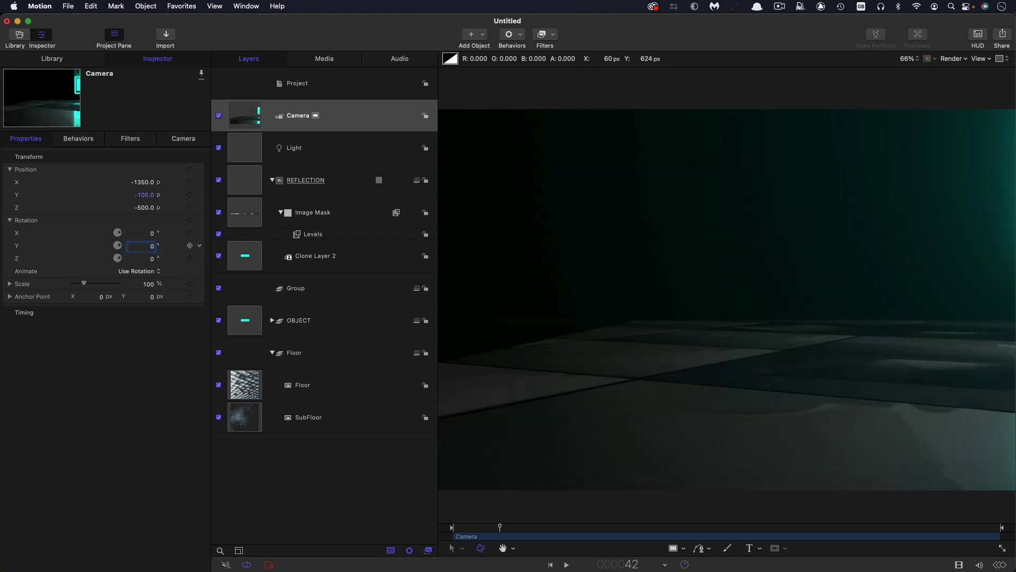
Add Throw and Sweep behaviors to the camera, with the sweep starting at −15°
left_click(523, 34)
mouse_move(529, 61)
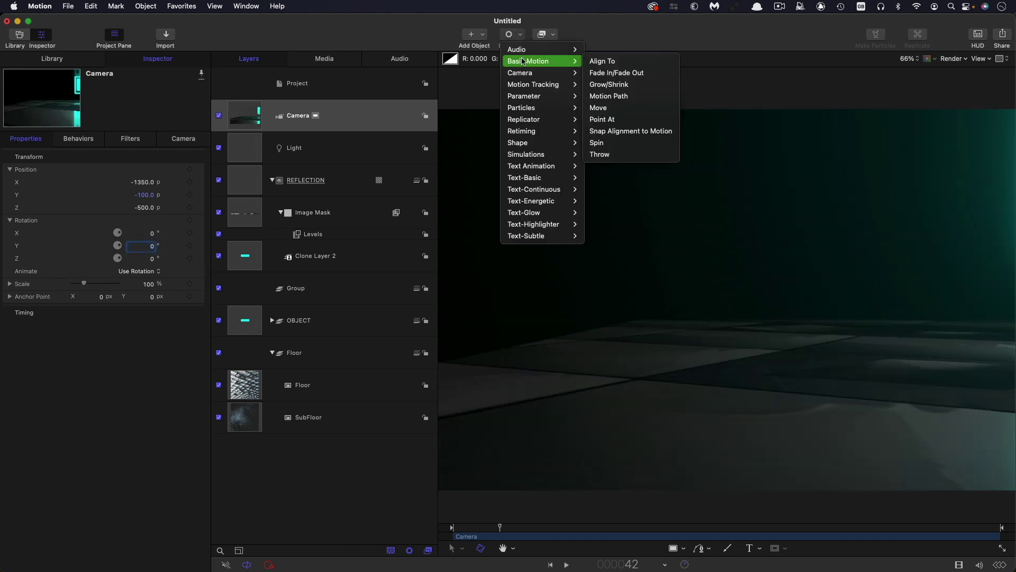
left_click(601, 154)
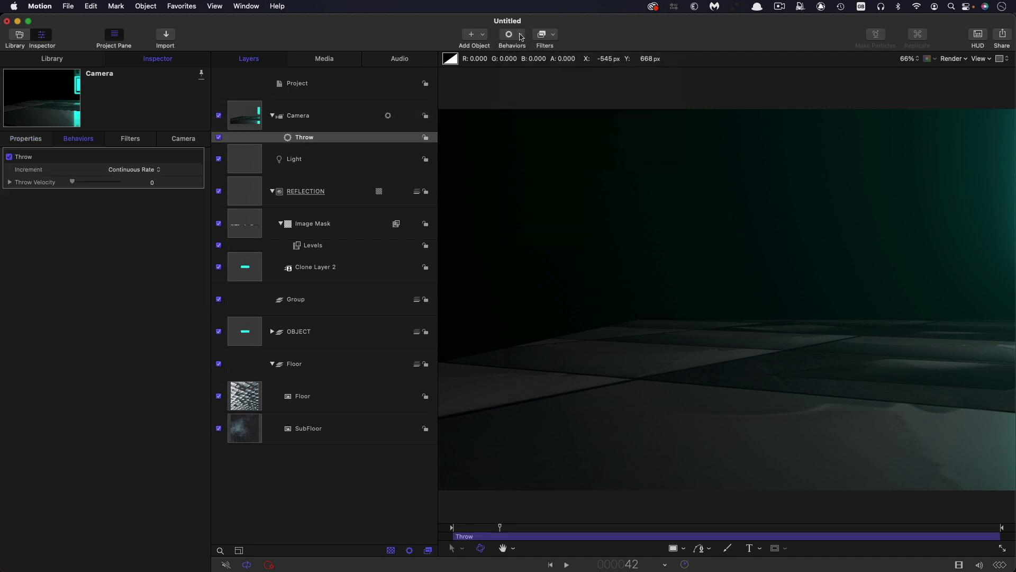
left_click(522, 35)
mouse_move(519, 73)
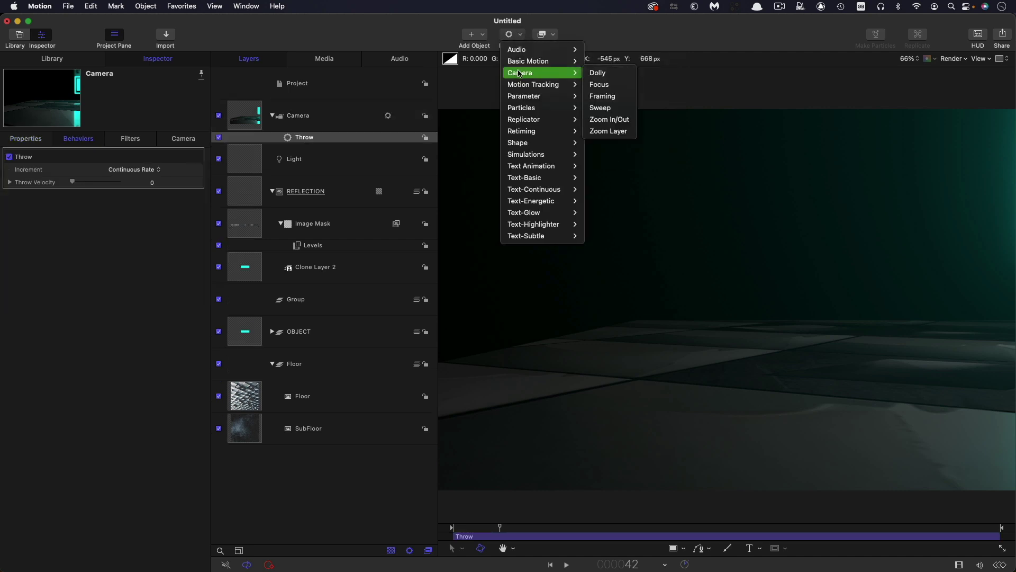
left_click(600, 108)
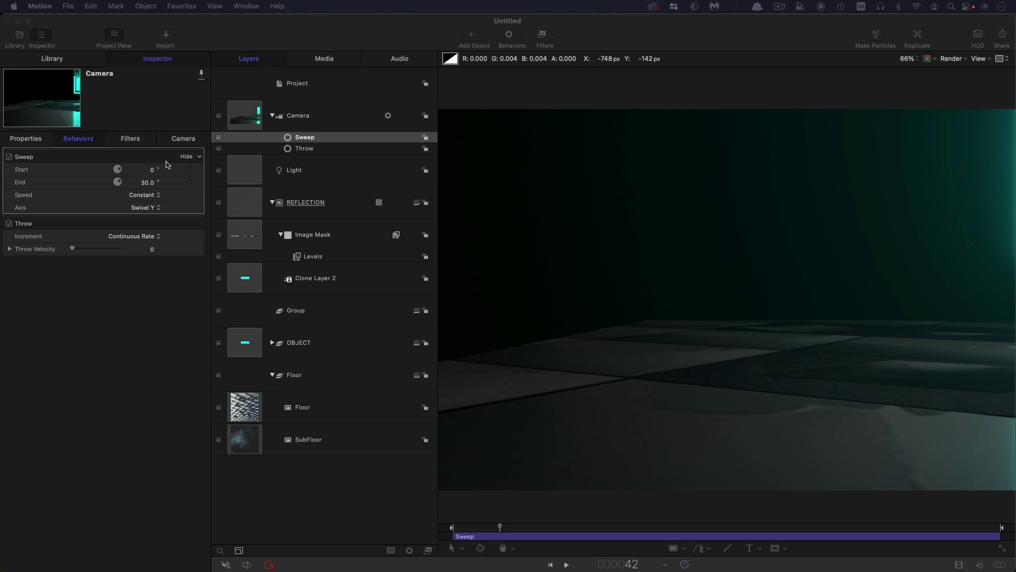
left_click(152, 171)
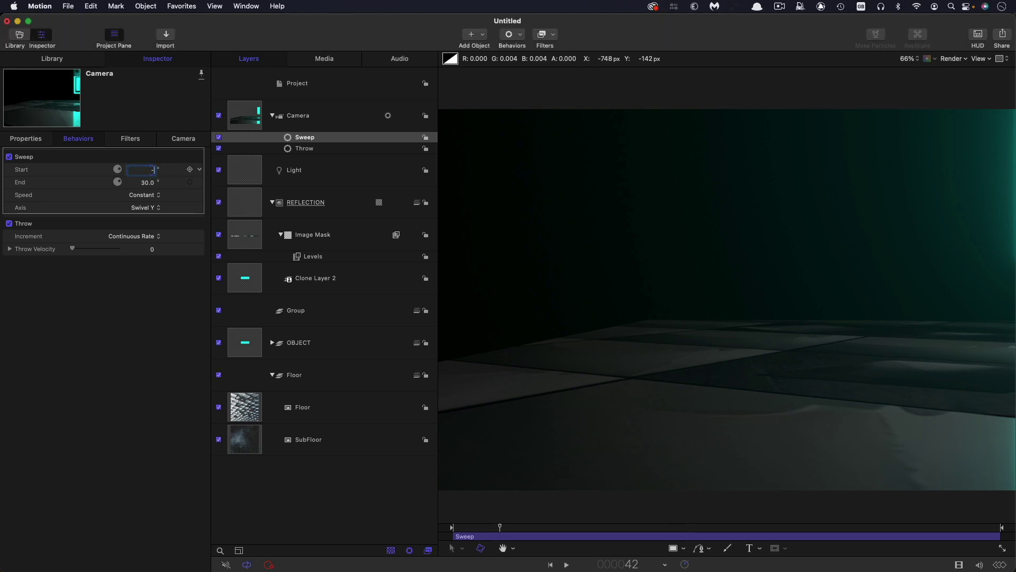
key("Tab")
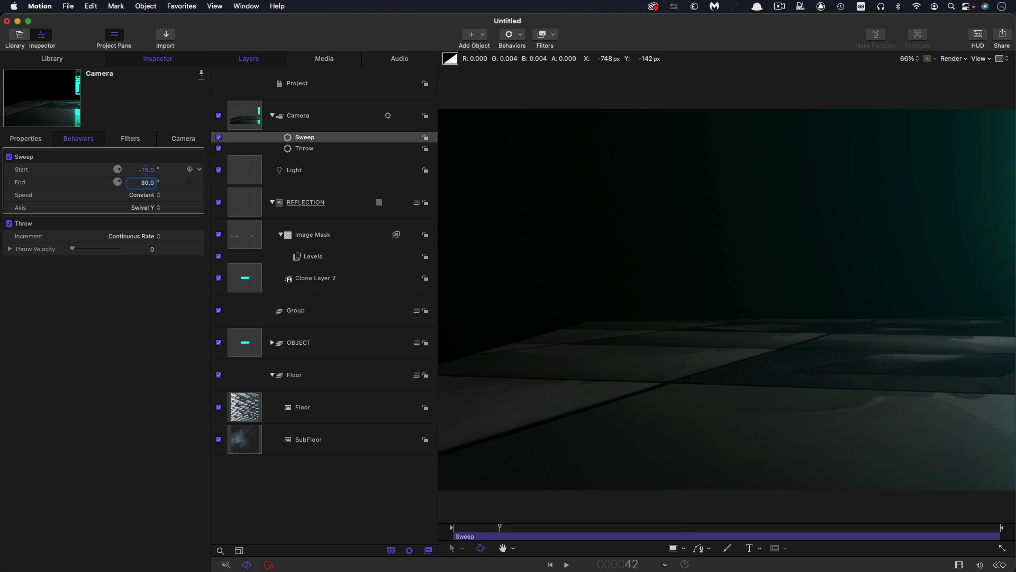
Set the Throw behavior's Increment to Ramp to Final Value
left_click(131, 237)
left_click(130, 250)
left_click(10, 249)
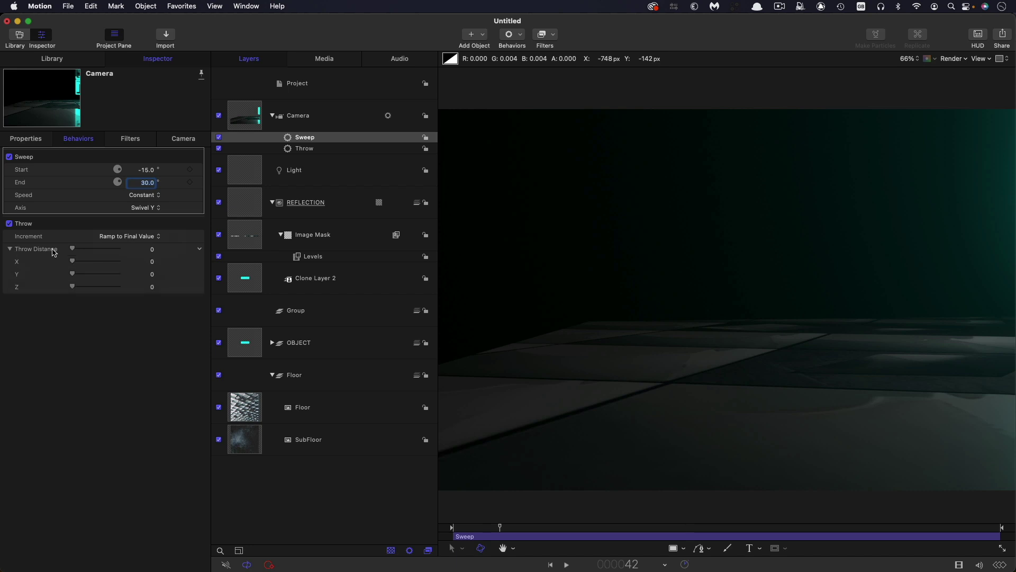
Give the Throw Distance X 2075, Y -50, Z 1150 and play back the camera sweep
left_click(151, 261)
key("Tab")
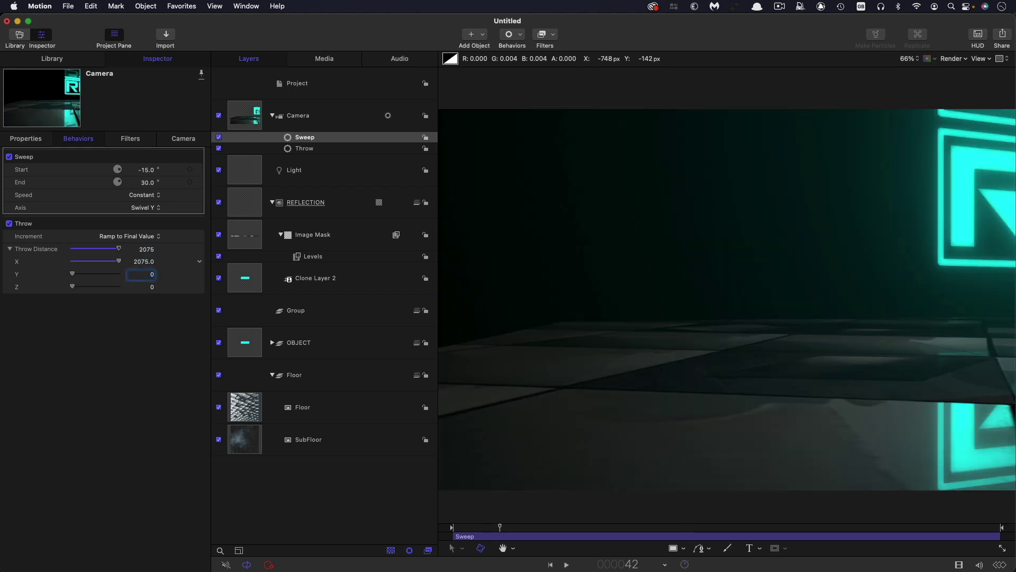
type("-50")
key("Return")
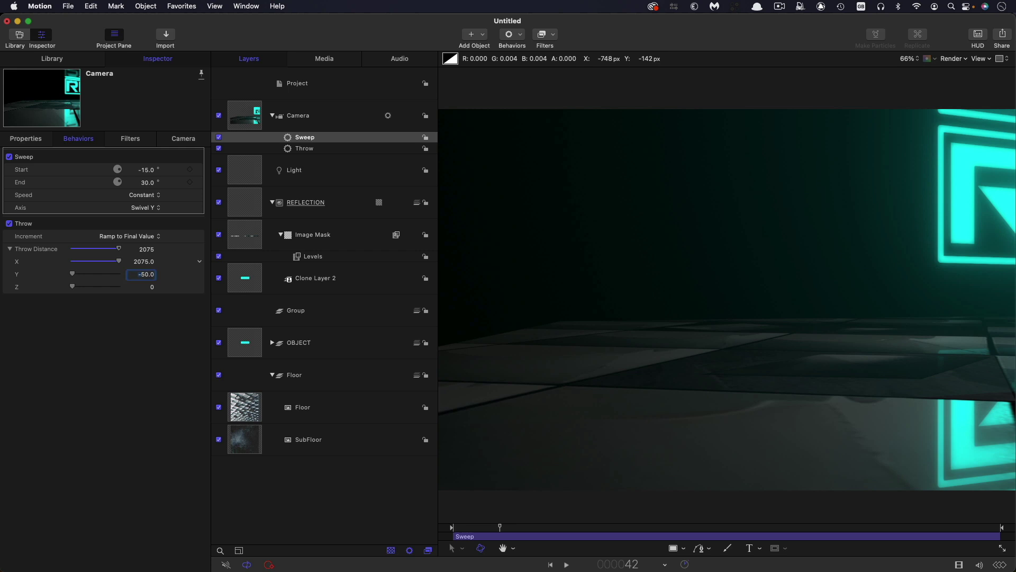
key("Tab")
type("1150")
key("Return")
key("space")
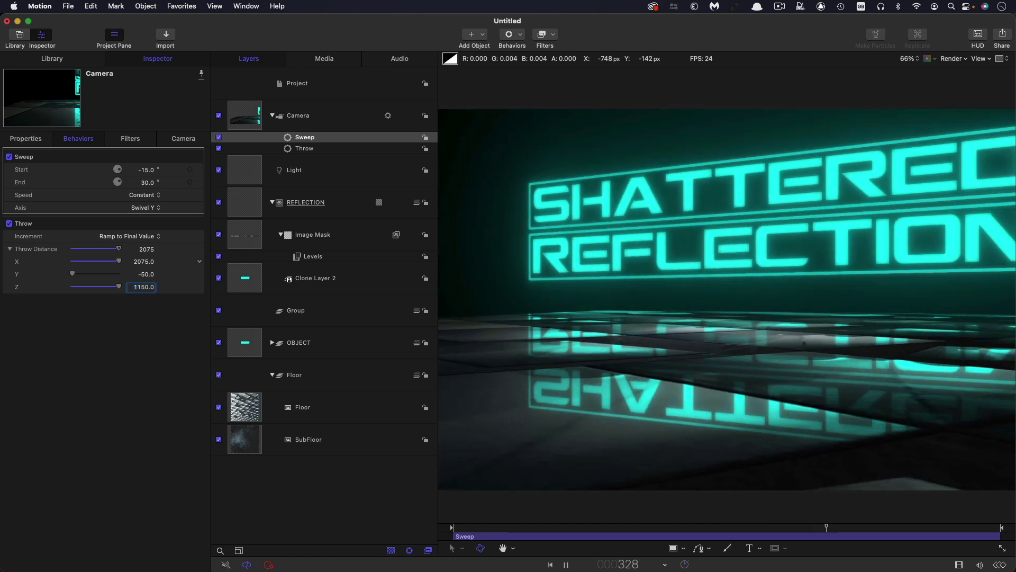
key("space")
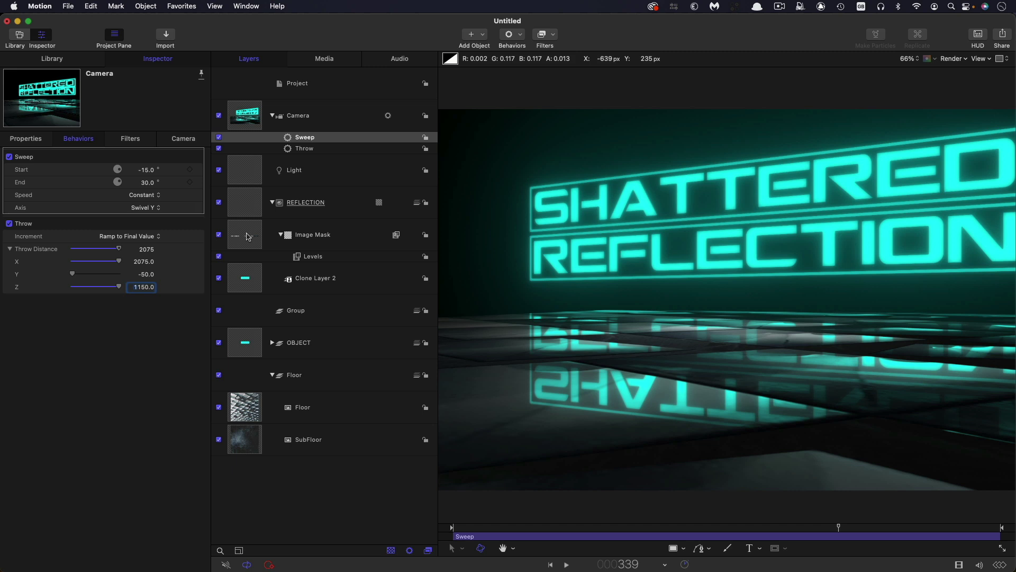
Select the Image Mask layer and set its Offset Y to -8 px
left_click(249, 237)
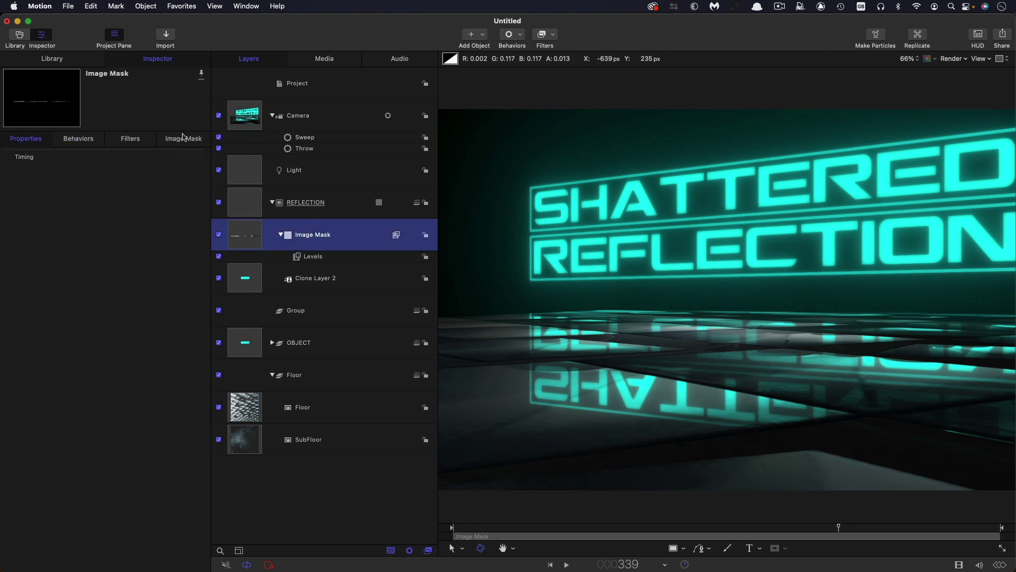
left_click(183, 138)
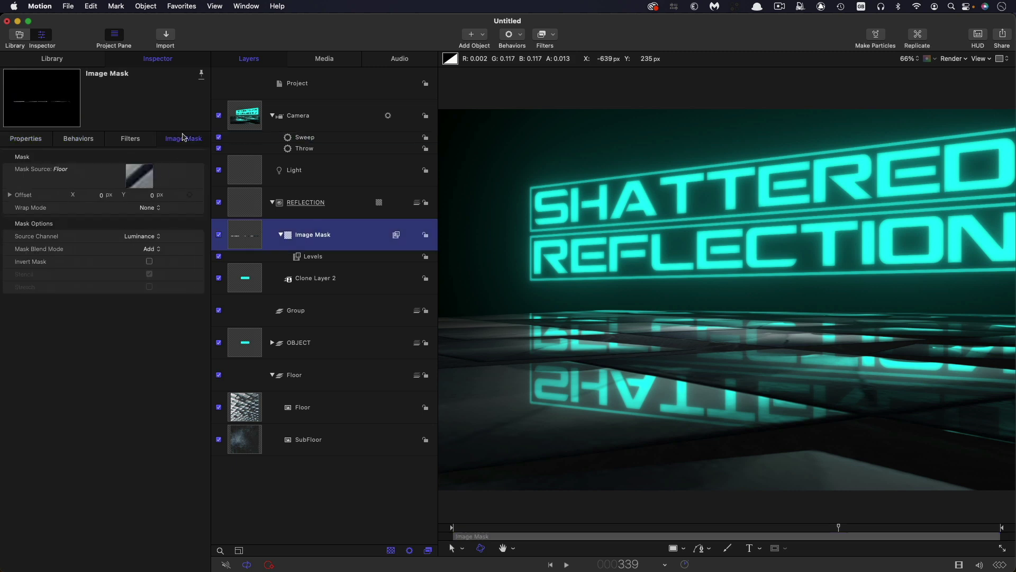
left_click(151, 195)
type("-8")
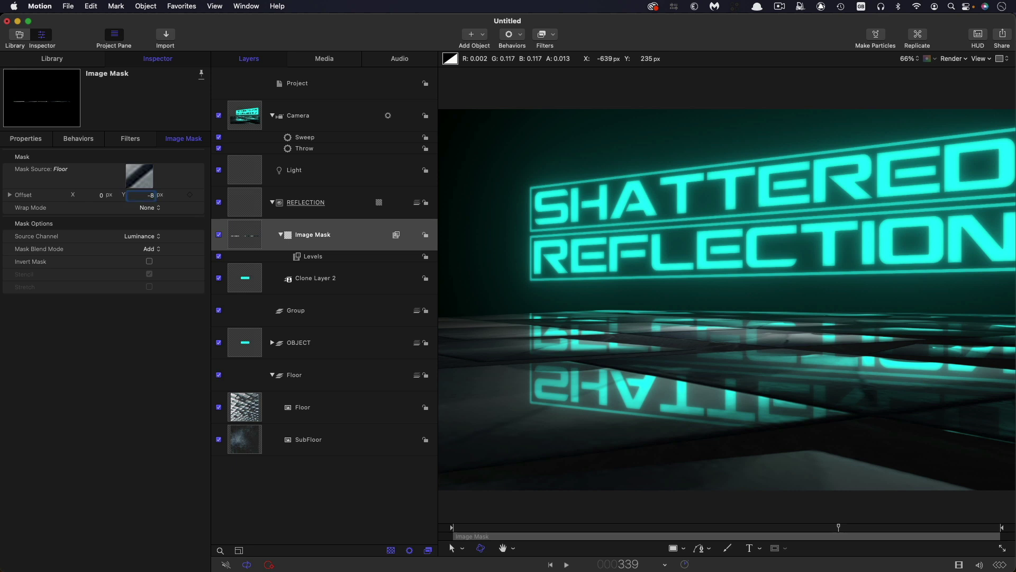
key("Return")
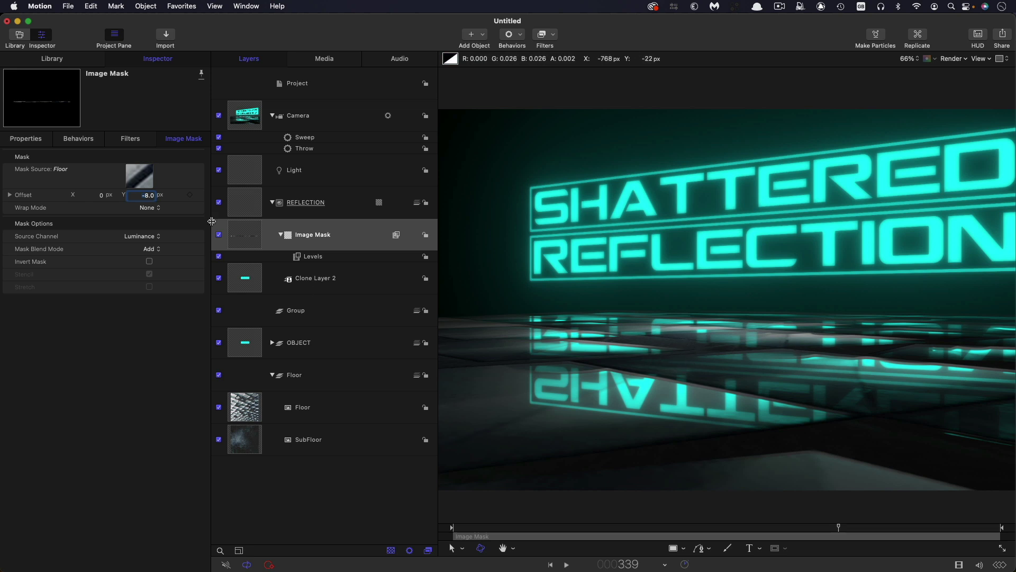
Compare with a 0 Y offset, return to -8, and preview the reflection
left_click(148, 196)
type("0")
key("Return")
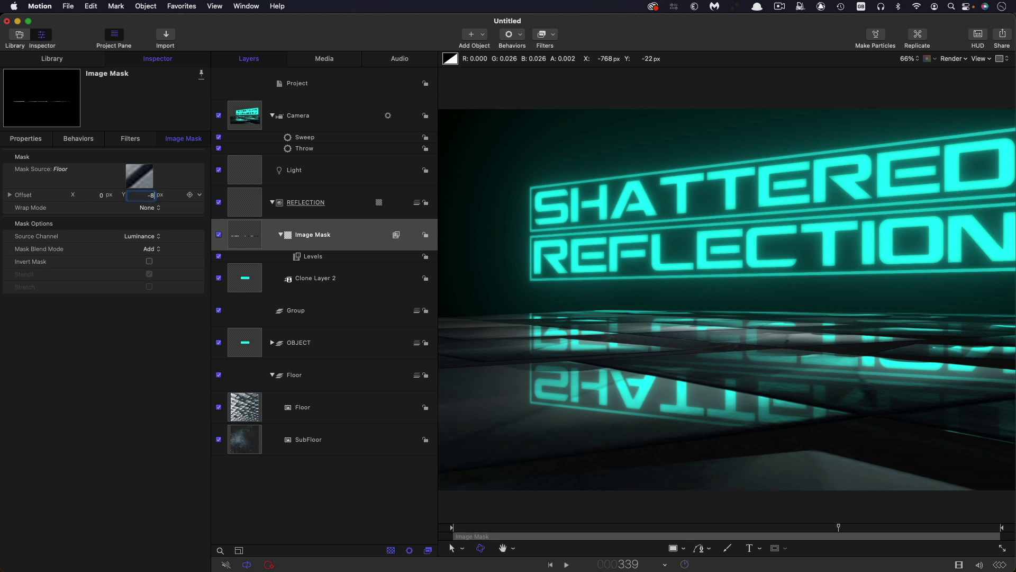
key("Return")
key("space")
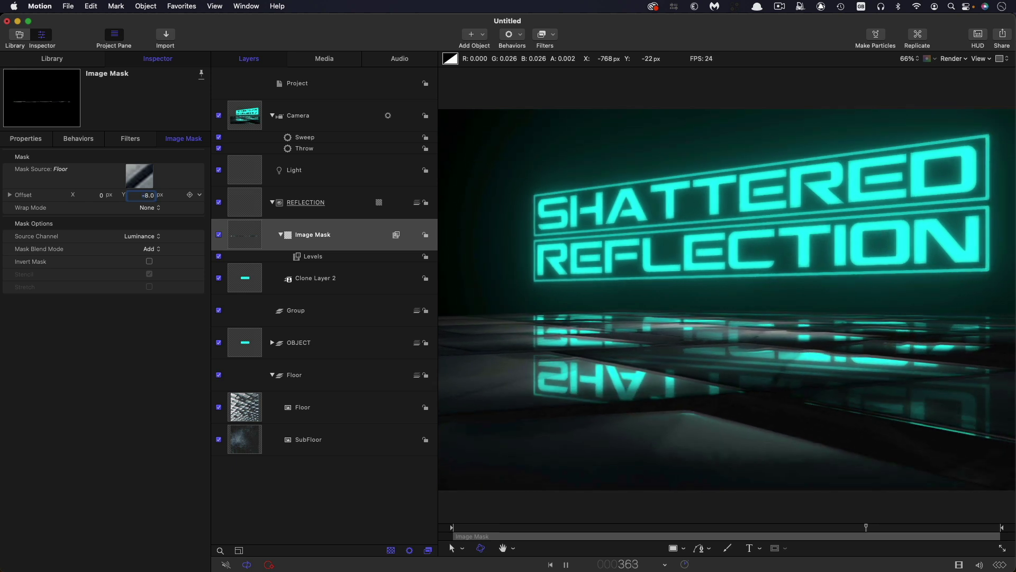
key("space")
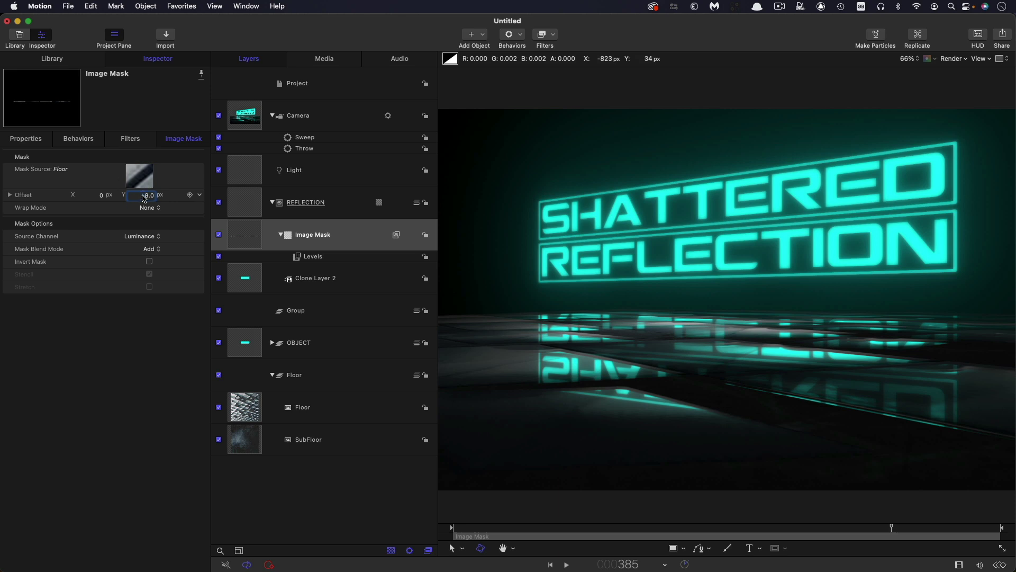
Re-enter the -8 px Y offset and replay the animation to check the reflection
left_click_drag(144, 198, 141, 199)
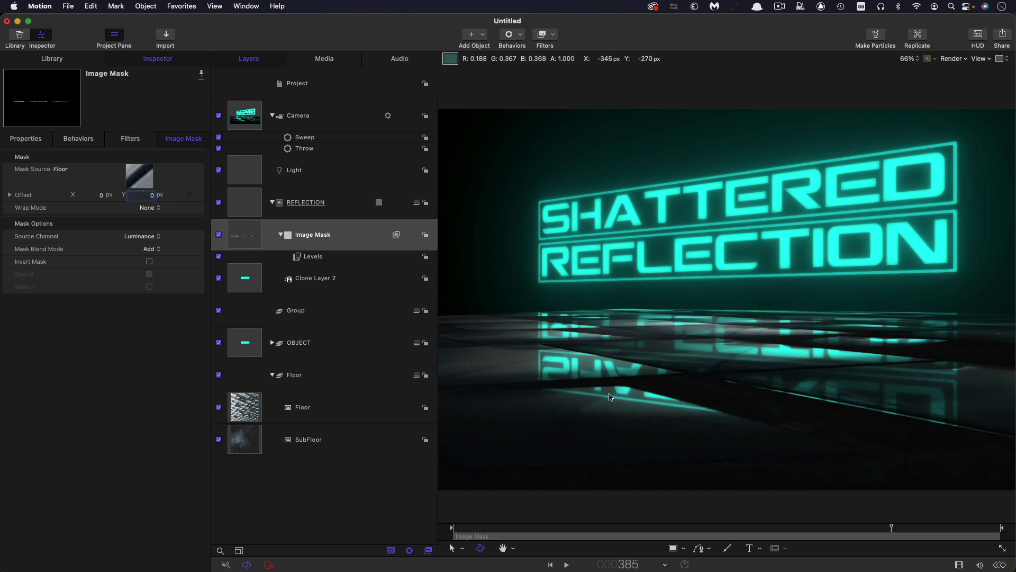
type("-")
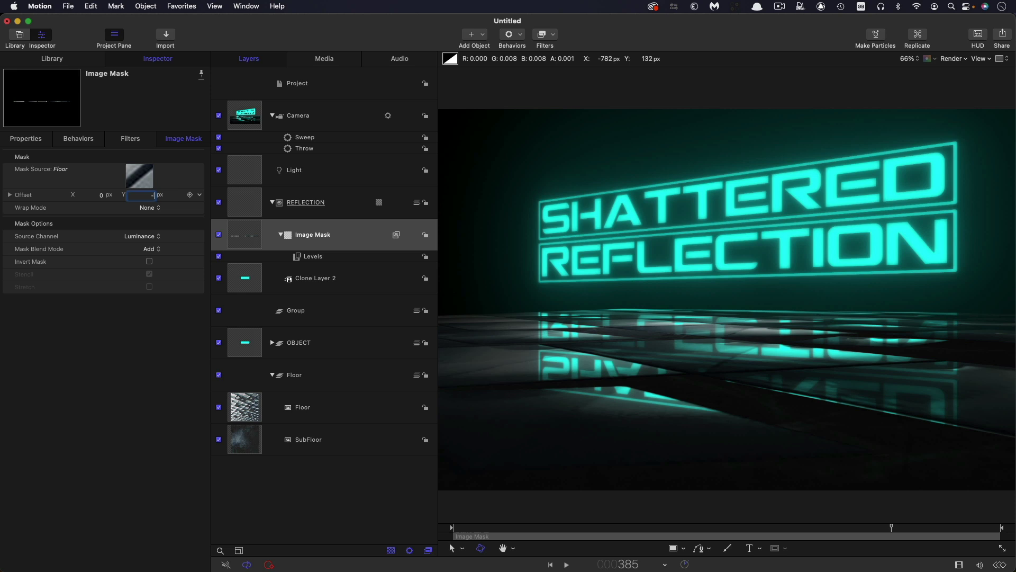
type("8")
key("Return")
key("space")
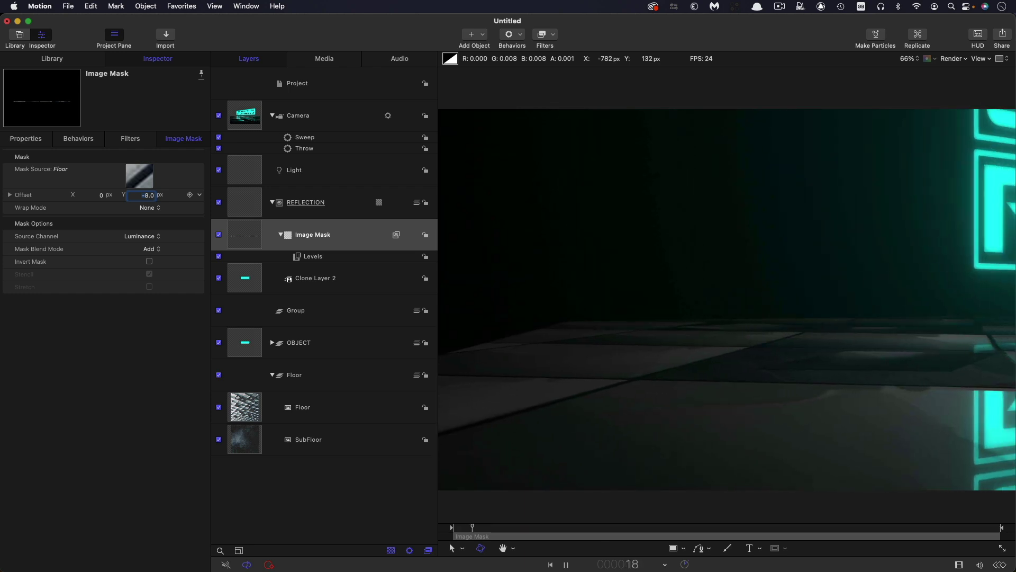
key("space")
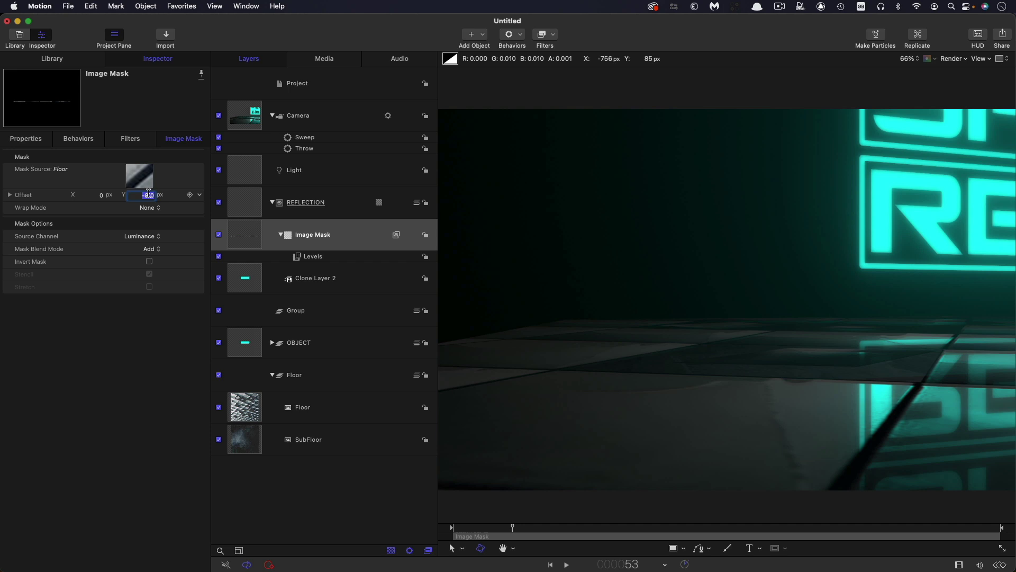
type("0")
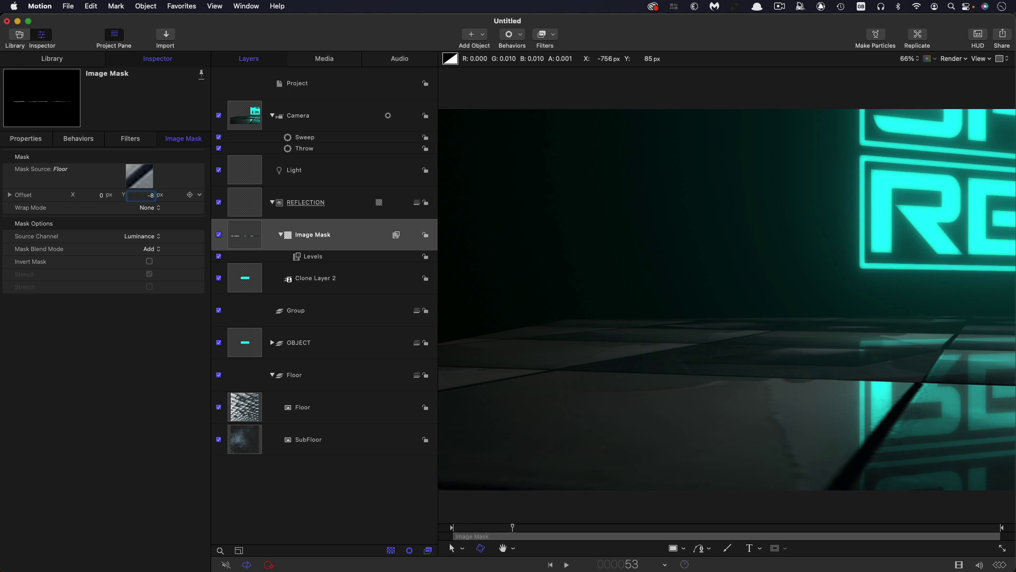
key("space")
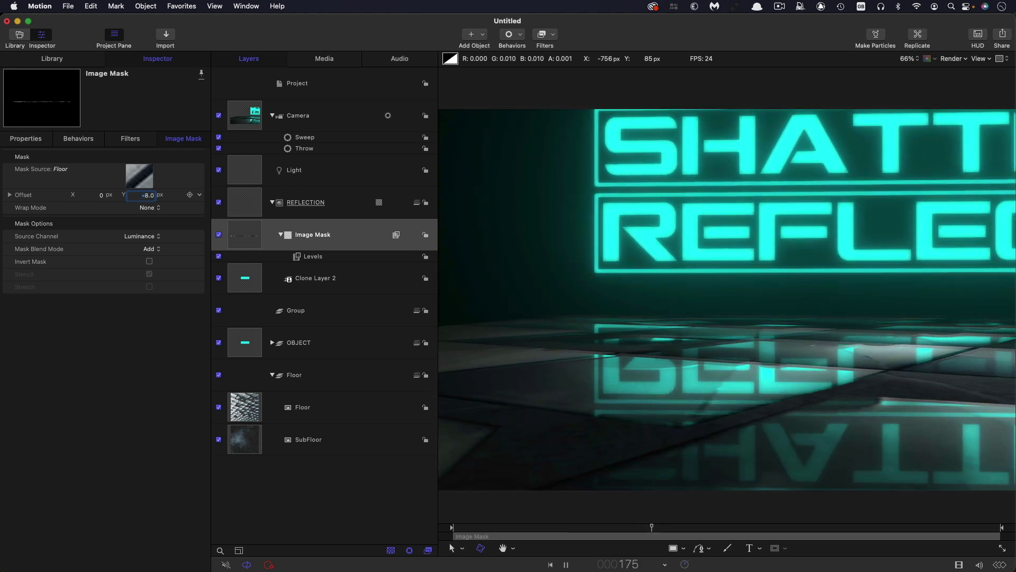
Stop playback, move the playhead to around frame 413, and select the Light layer
key("space")
left_click(859, 527)
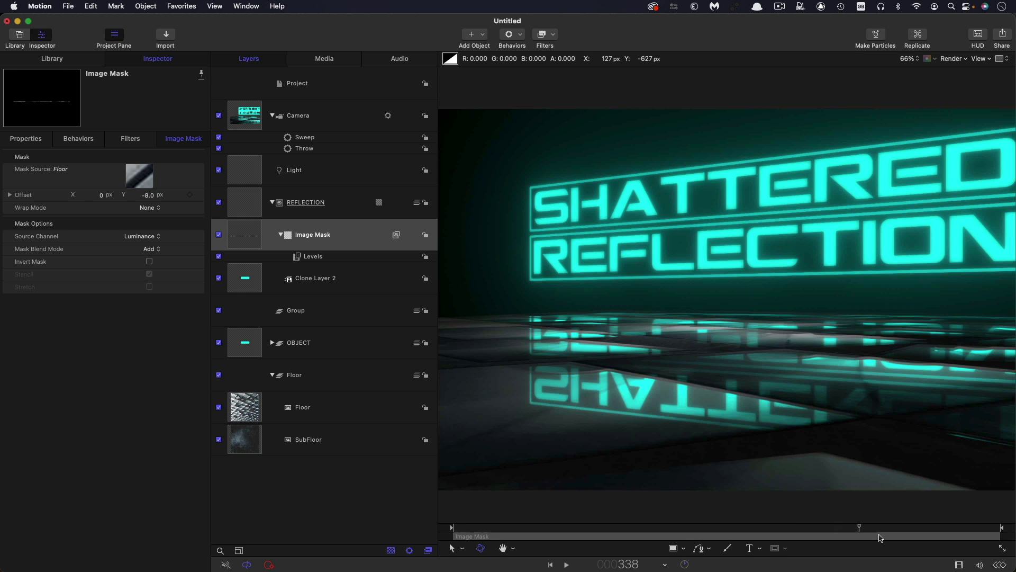
left_click_drag(880, 537, 926, 541)
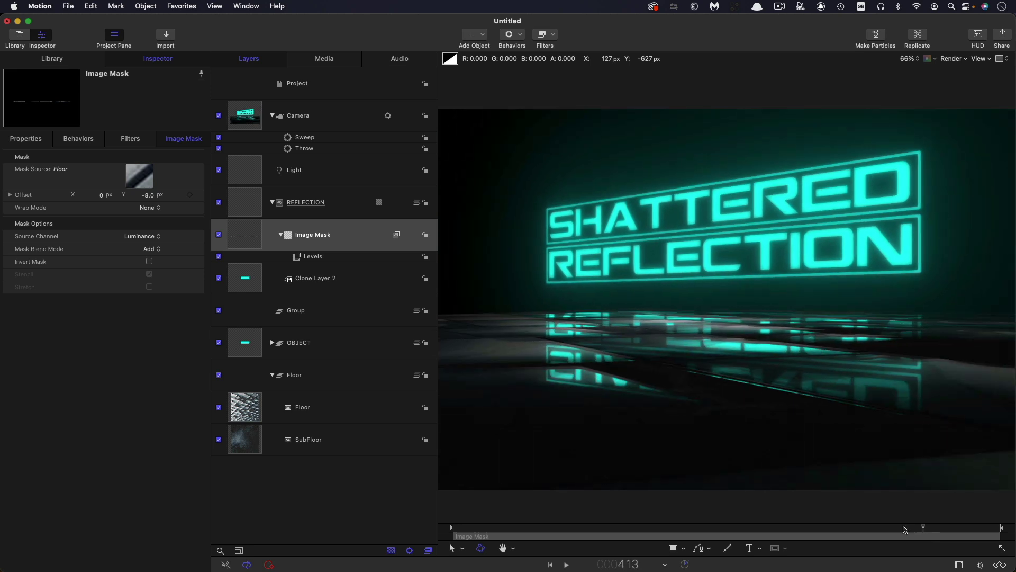
left_click(268, 183)
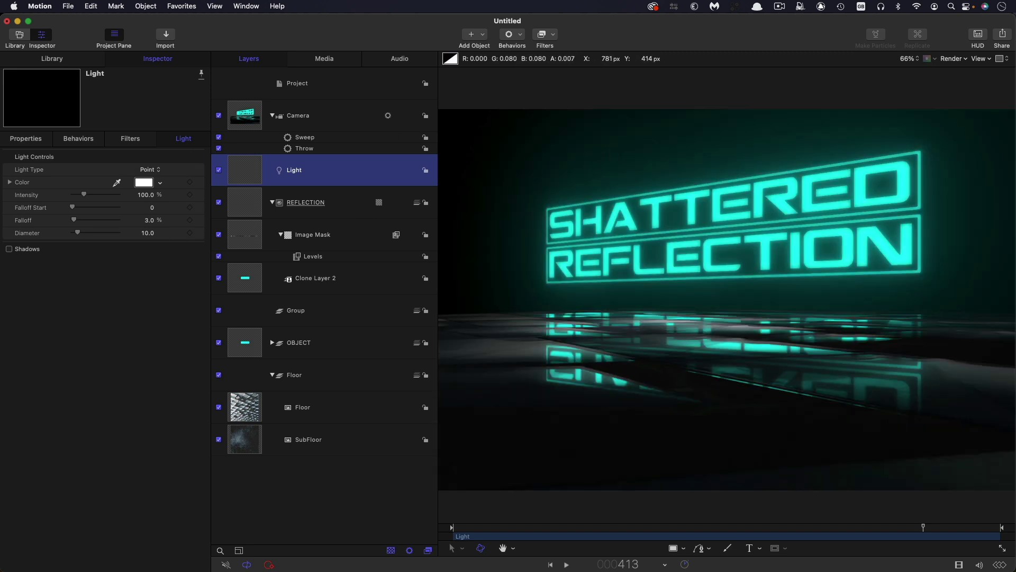
Add a Color Solid from Library > Generators below SubFloor, creating Group 1 behind the title
left_click(38, 59)
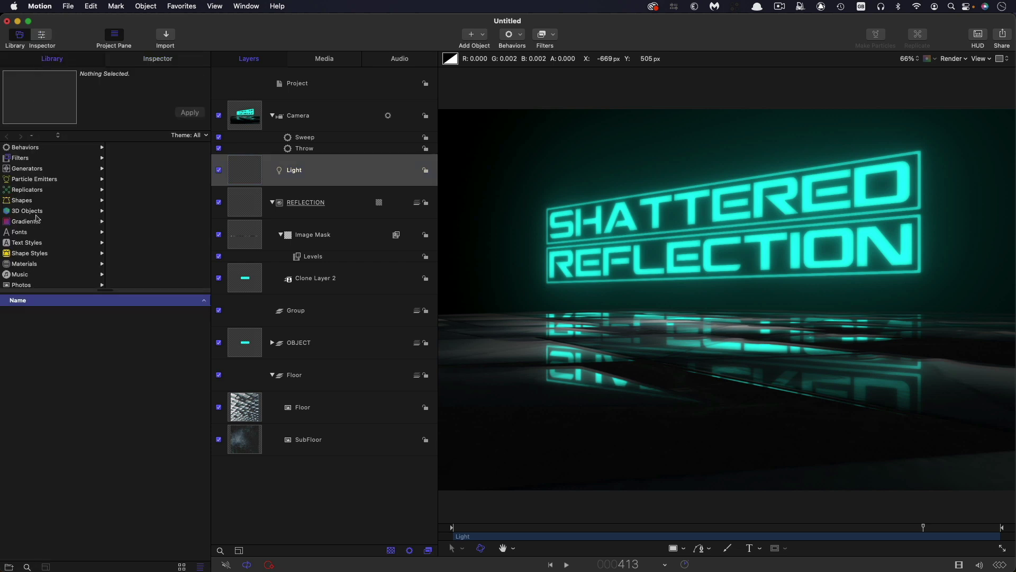
left_click(19, 170)
left_click(130, 170)
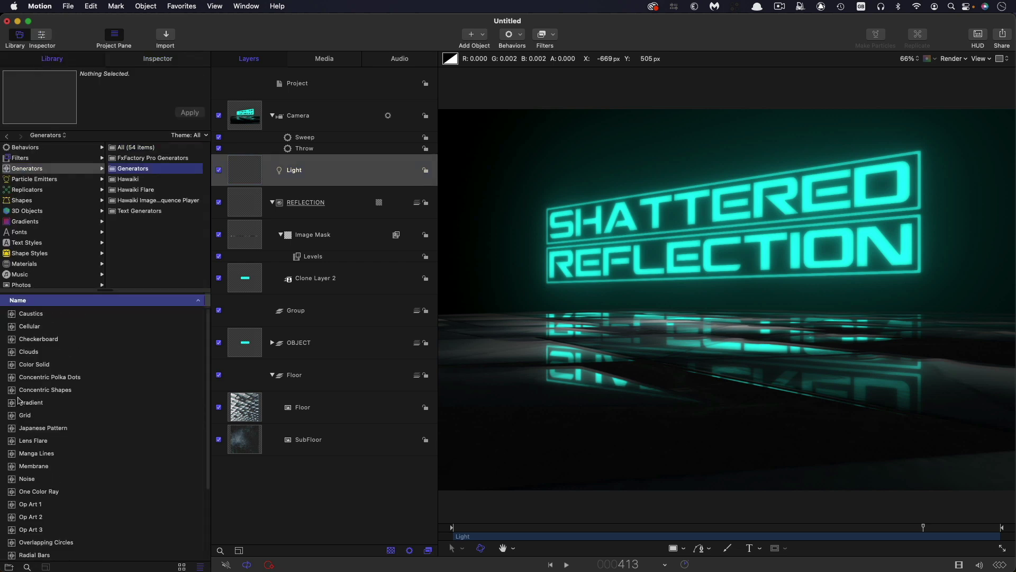
left_click_drag(7, 362, 235, 455)
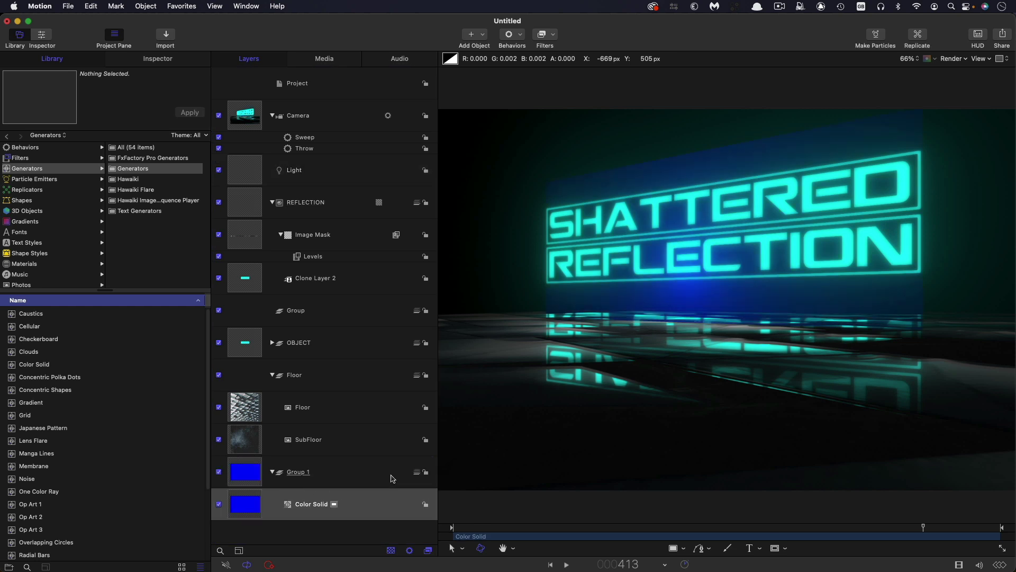
left_click(417, 472)
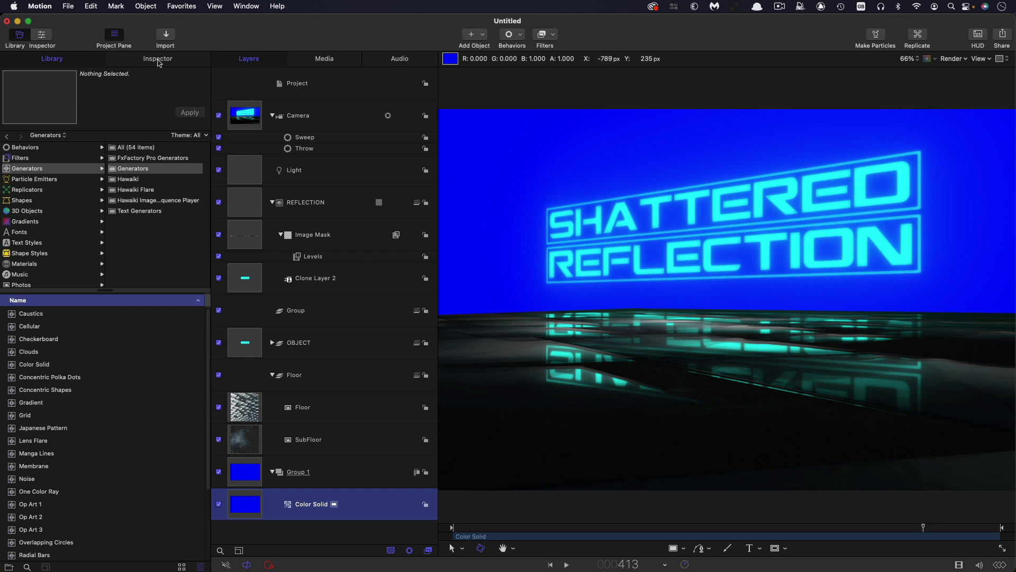
left_click(159, 60)
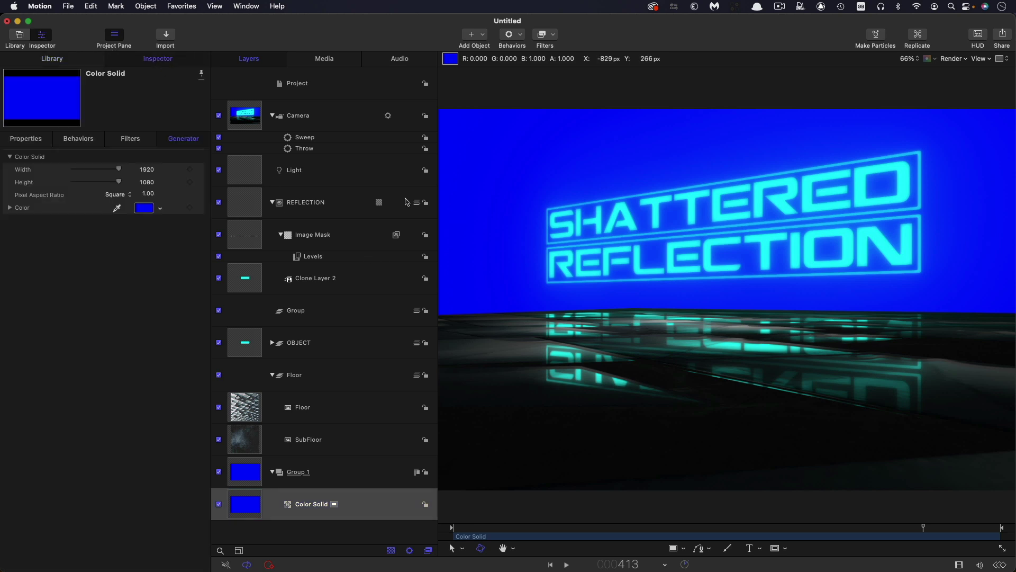
Darken the Color Solid to a navy at 6% brightness and close the Colors window
left_click_drag(676, 265, 640, 271)
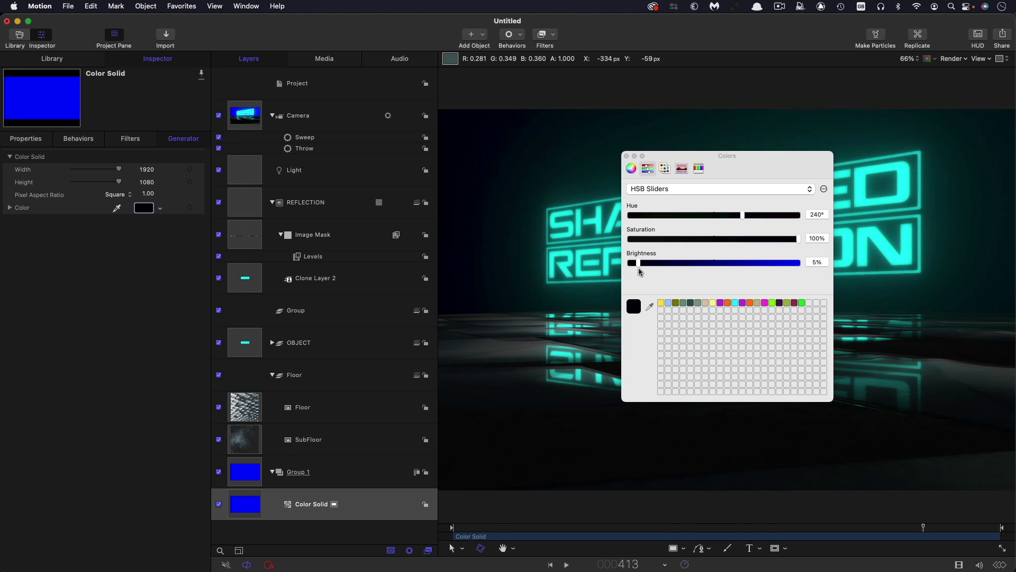
left_click(626, 157)
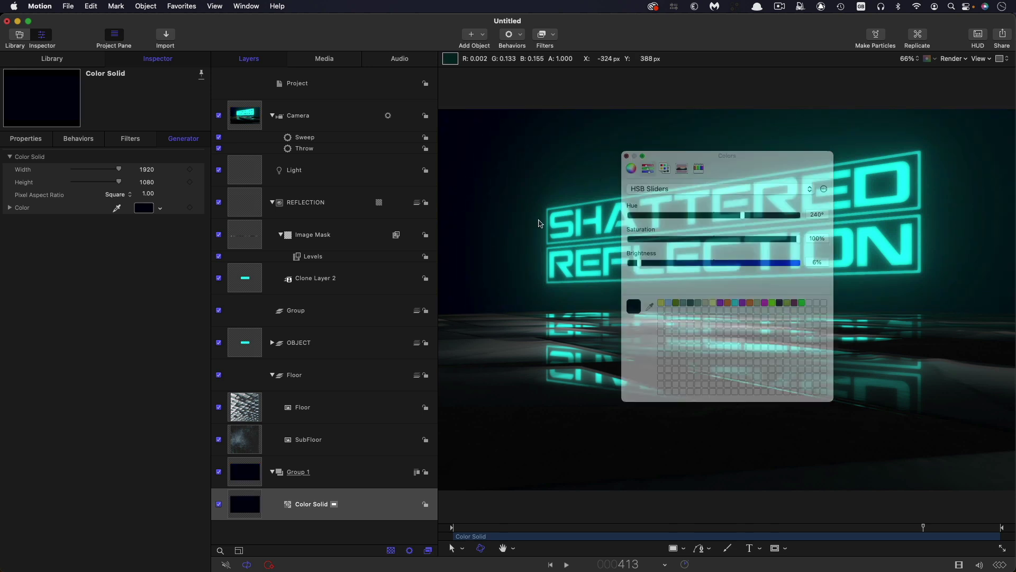